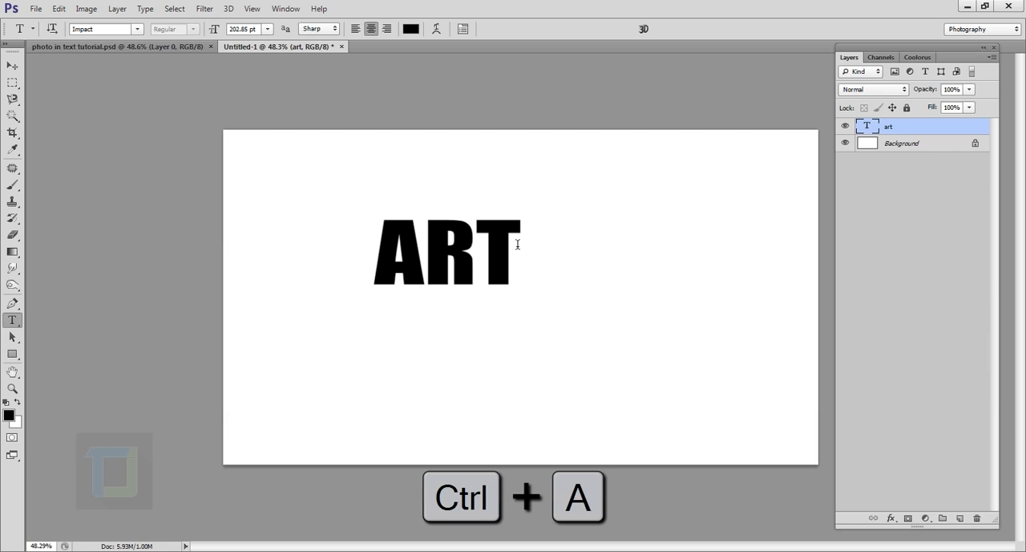
Centre the ART text vertically and horizontally on the selected canvas, and clear the selection
click(846, 126)
click(846, 126)
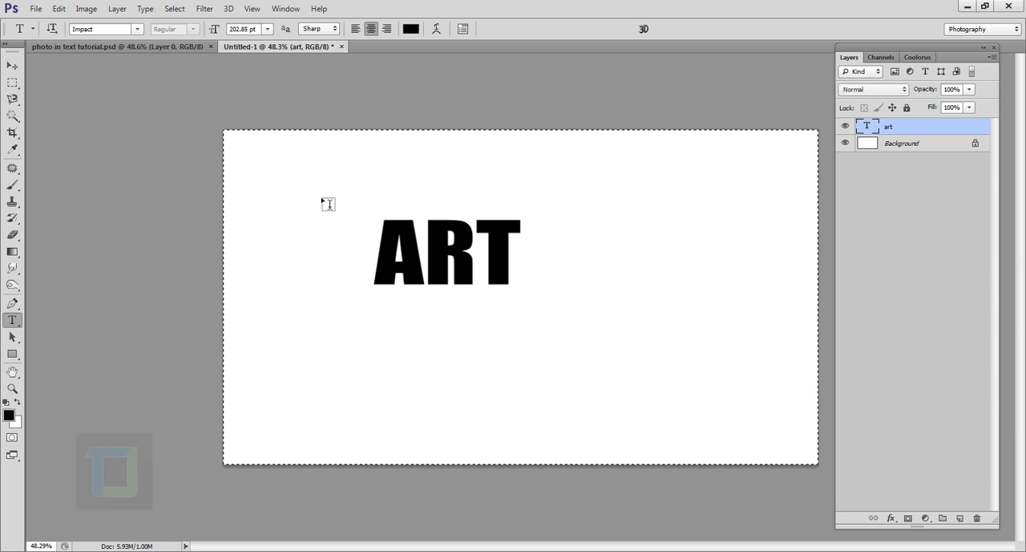
click(12, 66)
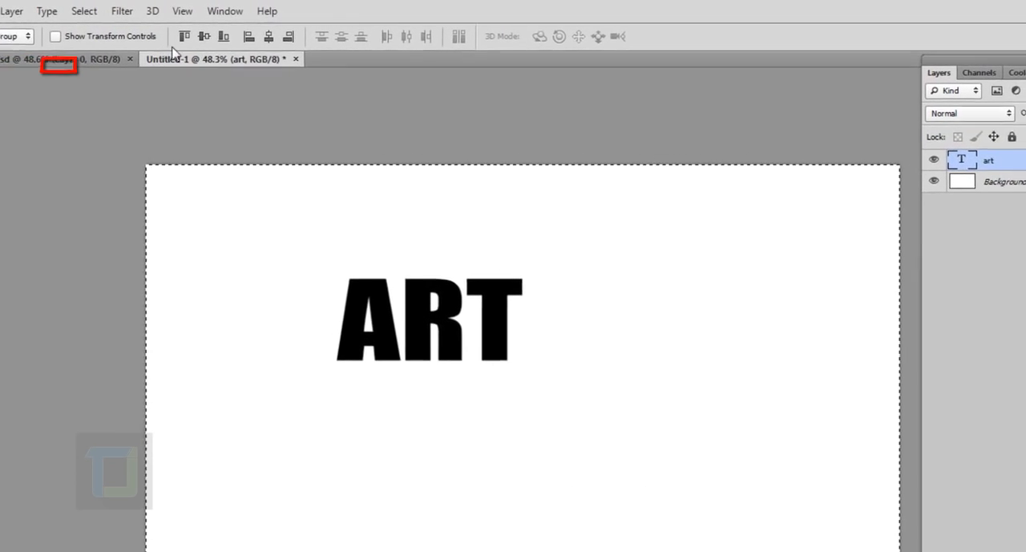
click(184, 41)
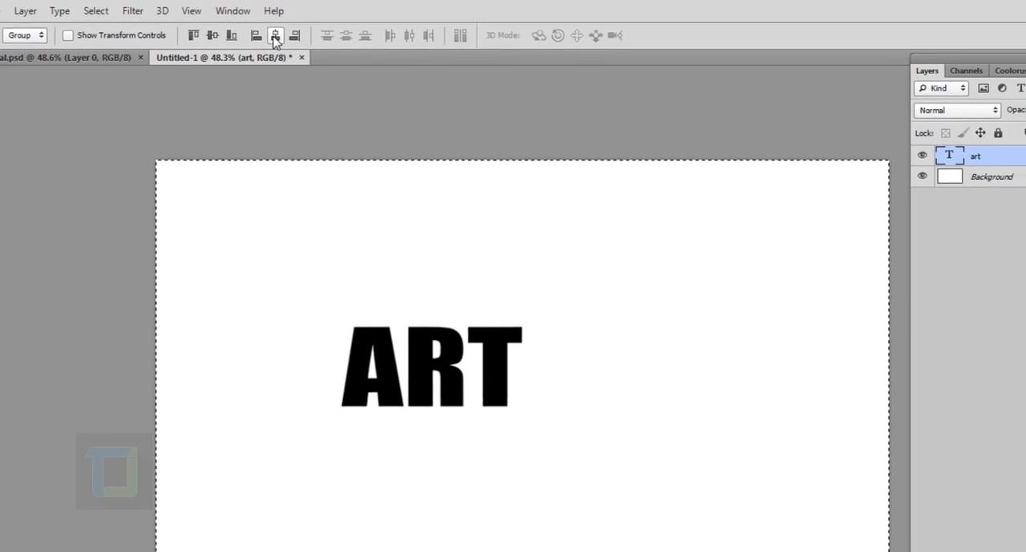
click(274, 36)
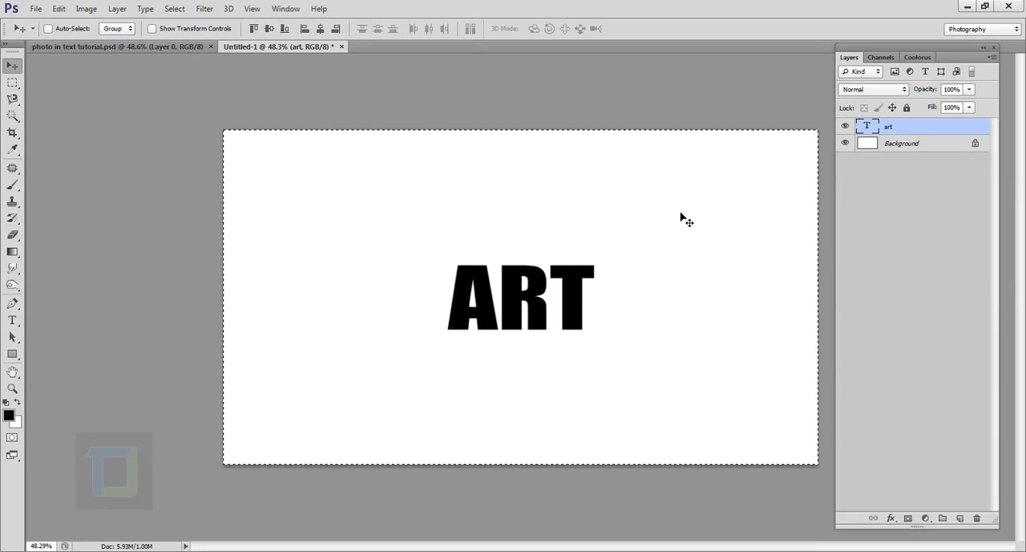
click(174, 8)
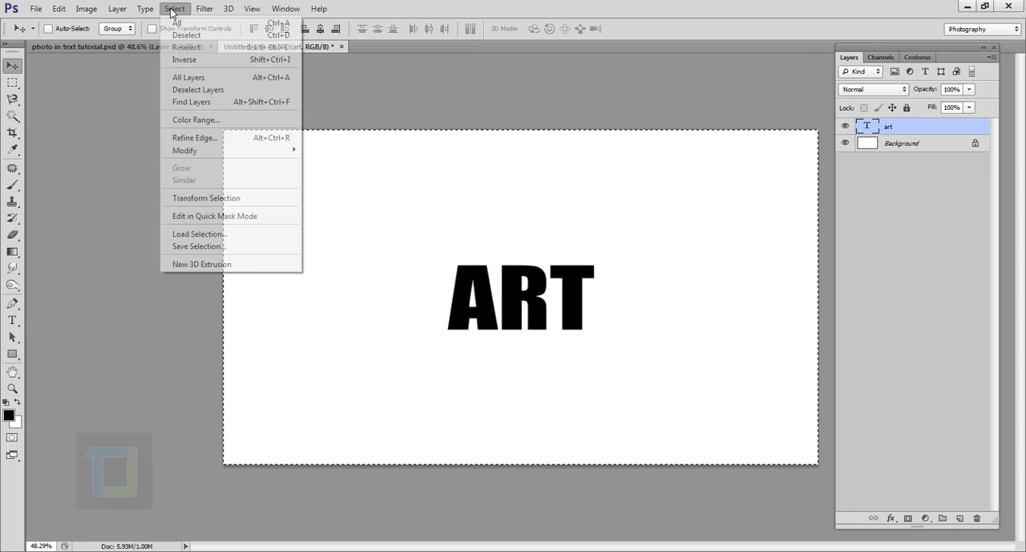
click(191, 35)
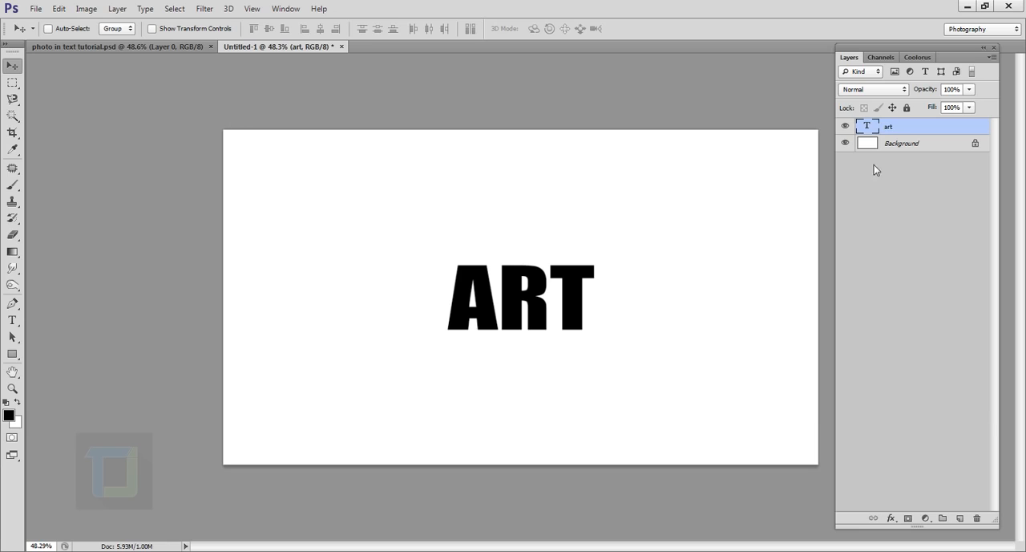
Examine the ART text's font, size and spacing in its character settings
double_click(871, 126)
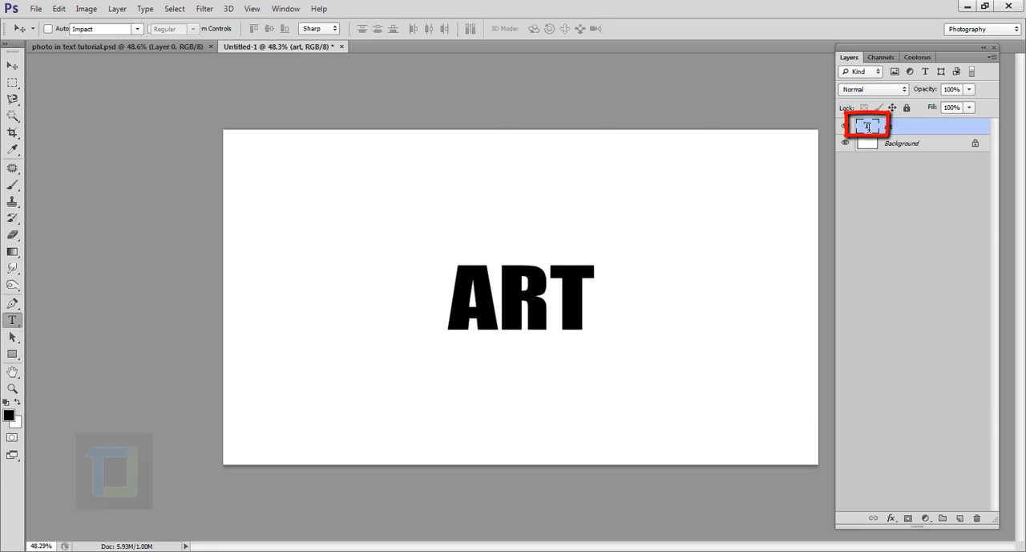
click(464, 30)
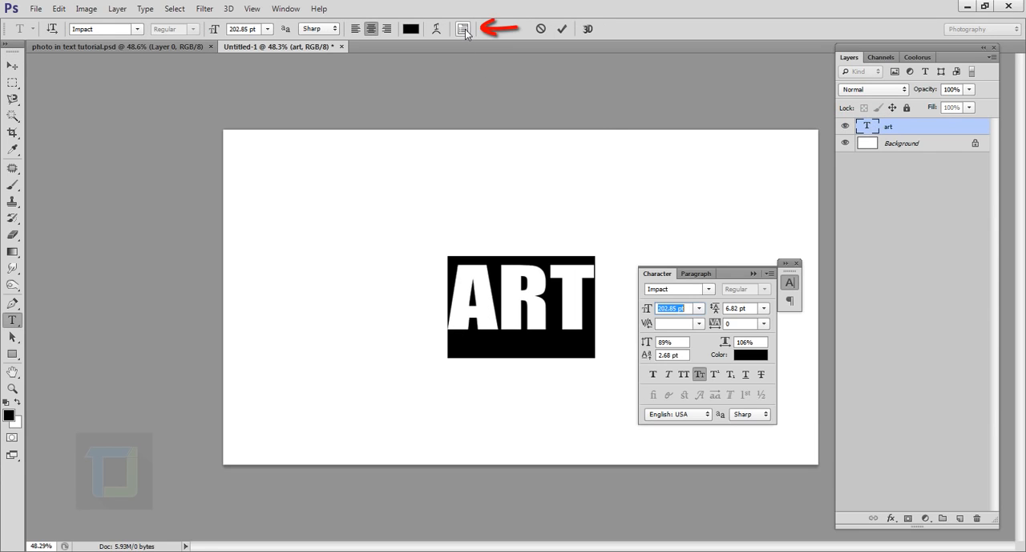
click(798, 264)
click(925, 129)
key(v)
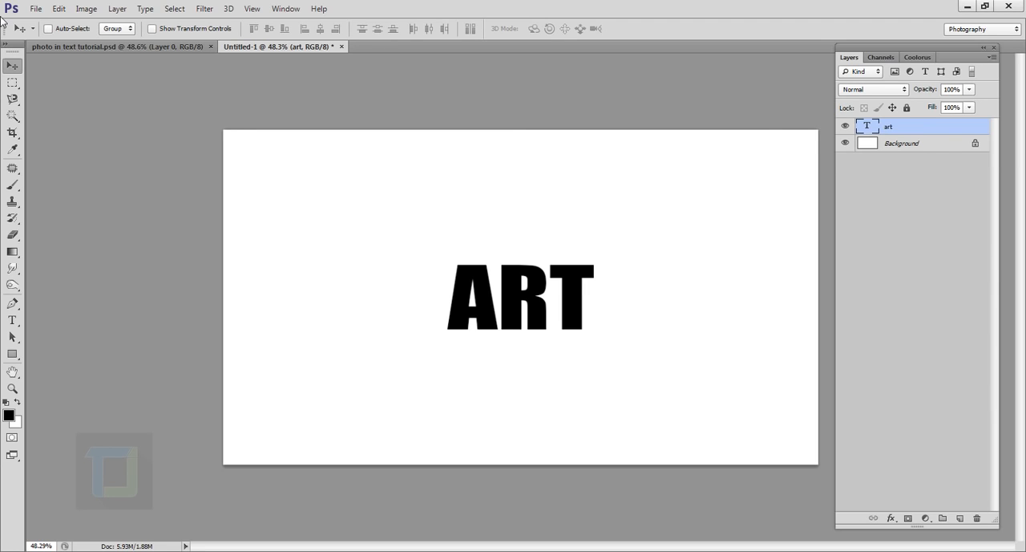
Place the image the_pendant_by_faestock-d5iscvt.jpg as a new layer above the ART text
click(36, 9)
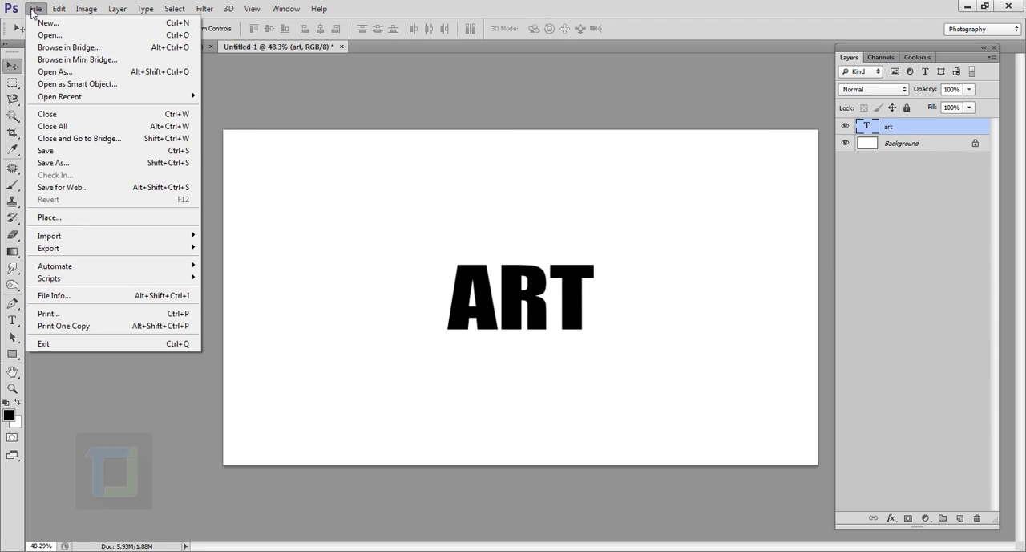
click(67, 220)
click(508, 133)
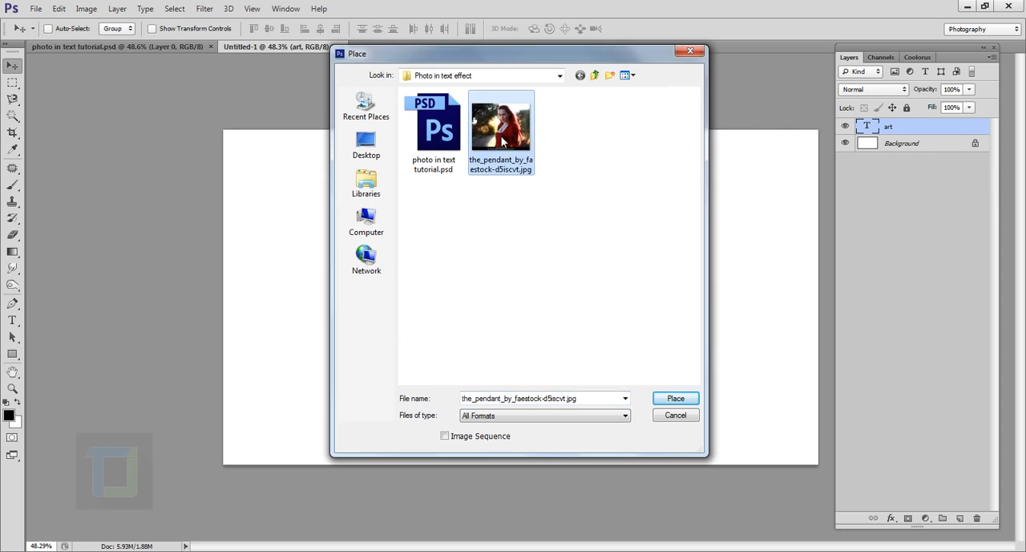
click(674, 399)
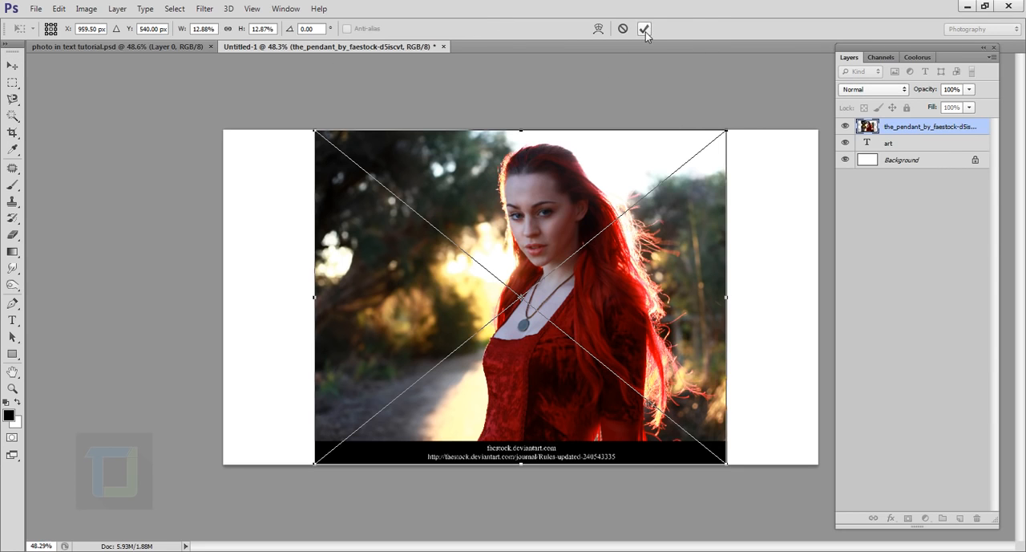
click(645, 29)
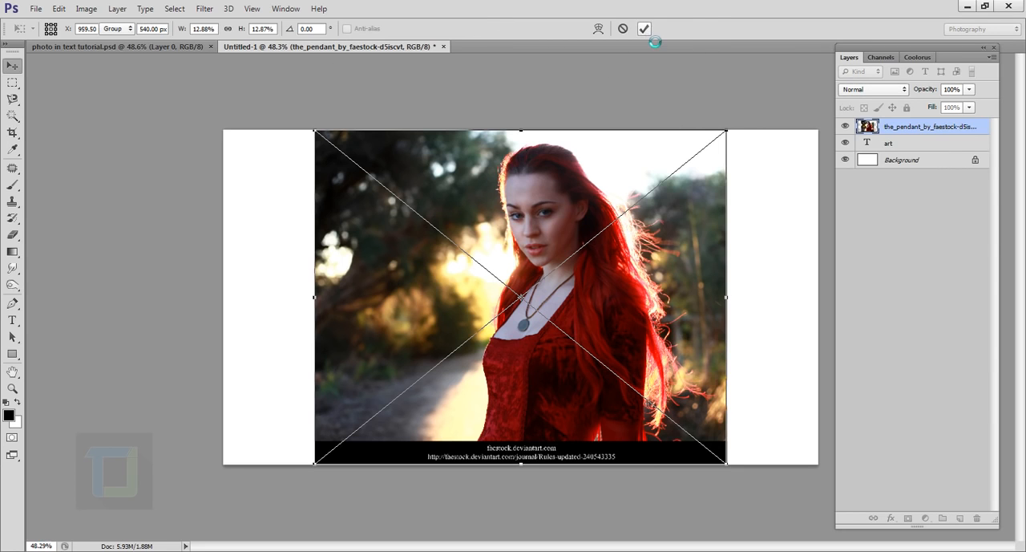
Create a clipping mask that clips the pendant photo layer to the ART text layer
click(846, 127)
click(846, 126)
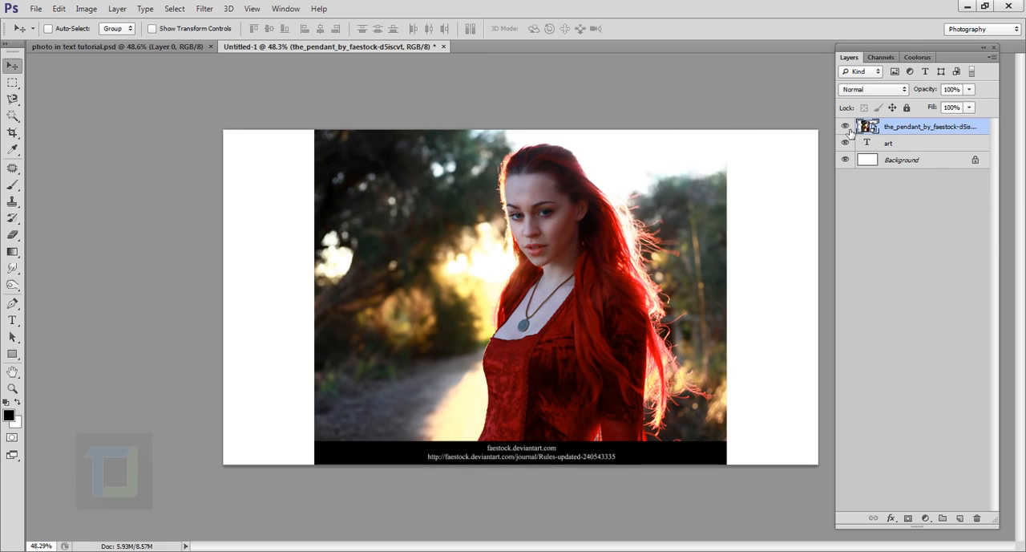
right_click(926, 130)
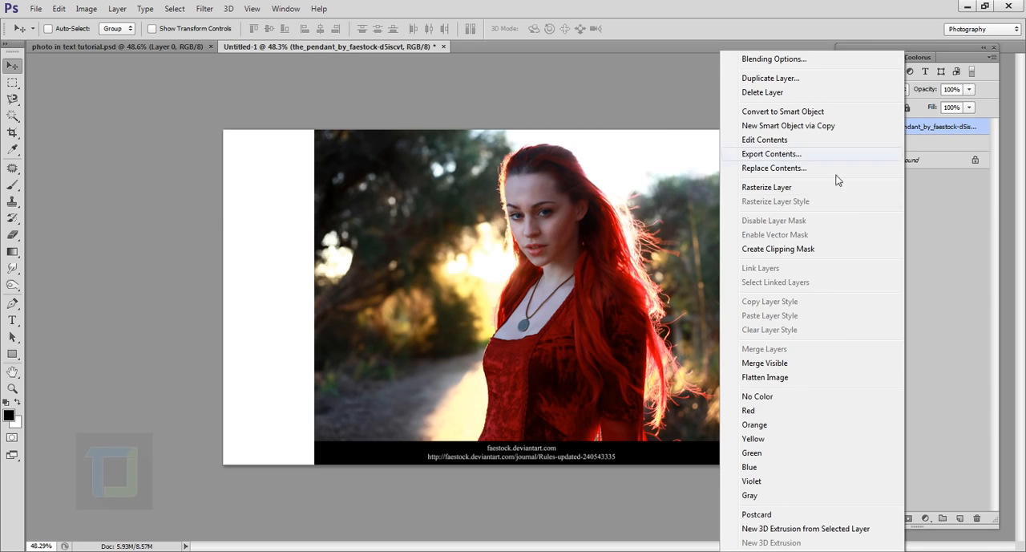
click(776, 250)
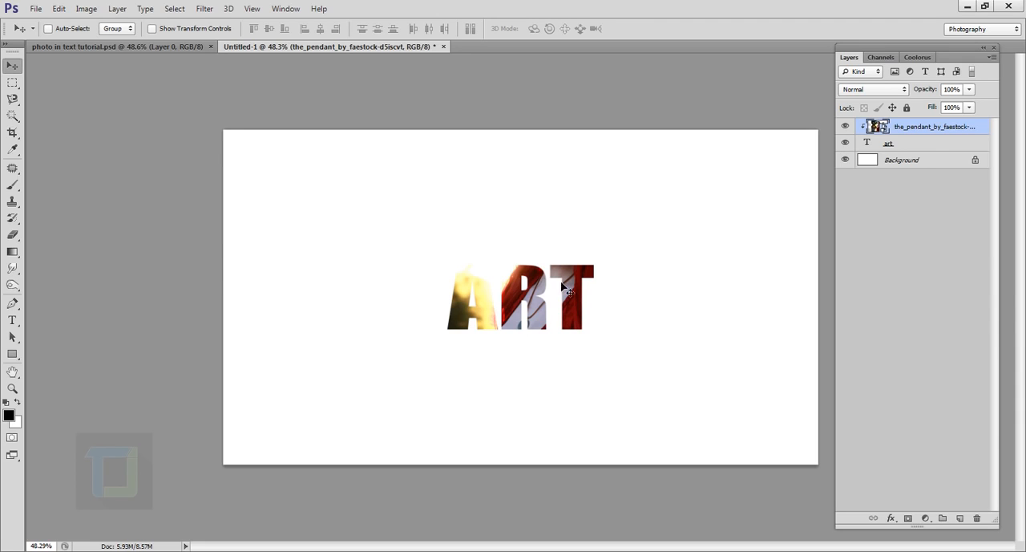
Scale the clipped photo proportionally to about 6.23% and position it so the woman's face shows through the letter R
drag(578, 287, 553, 345)
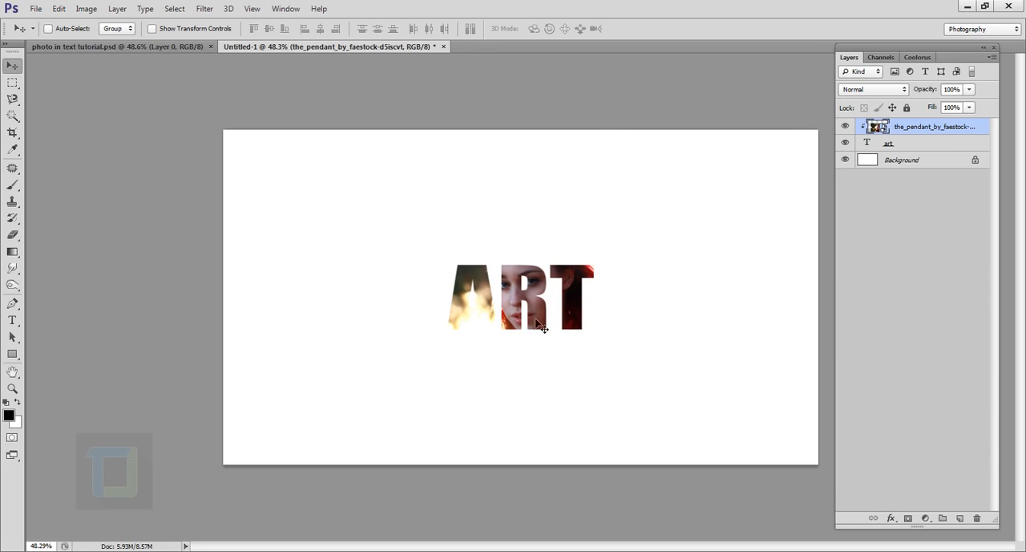
key(ctrl+t)
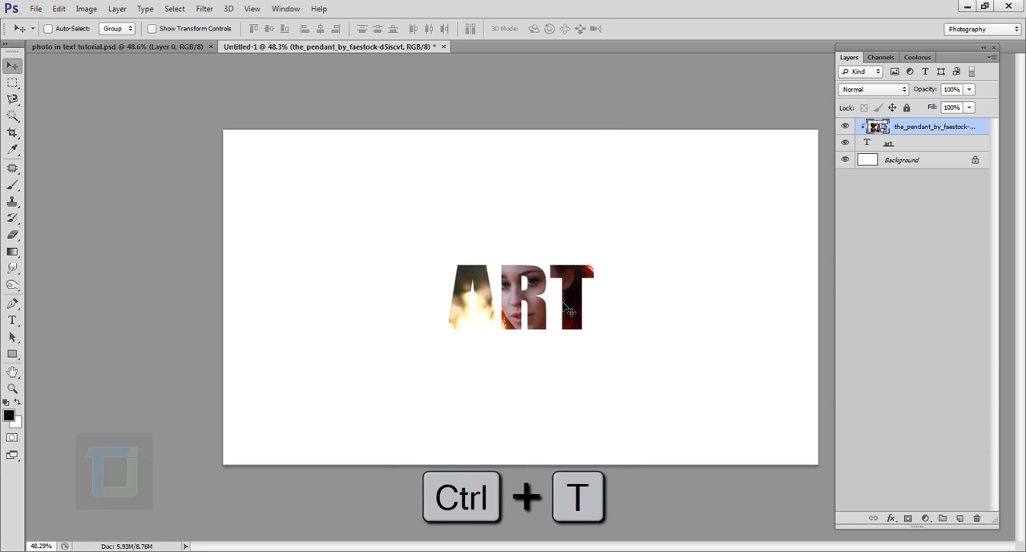
key(shift)
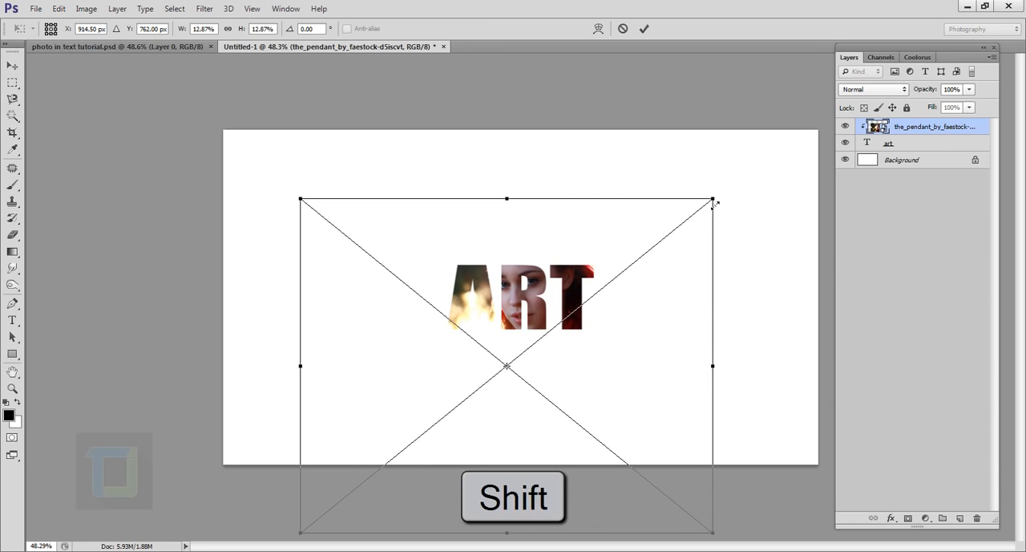
drag(715, 203, 570, 314)
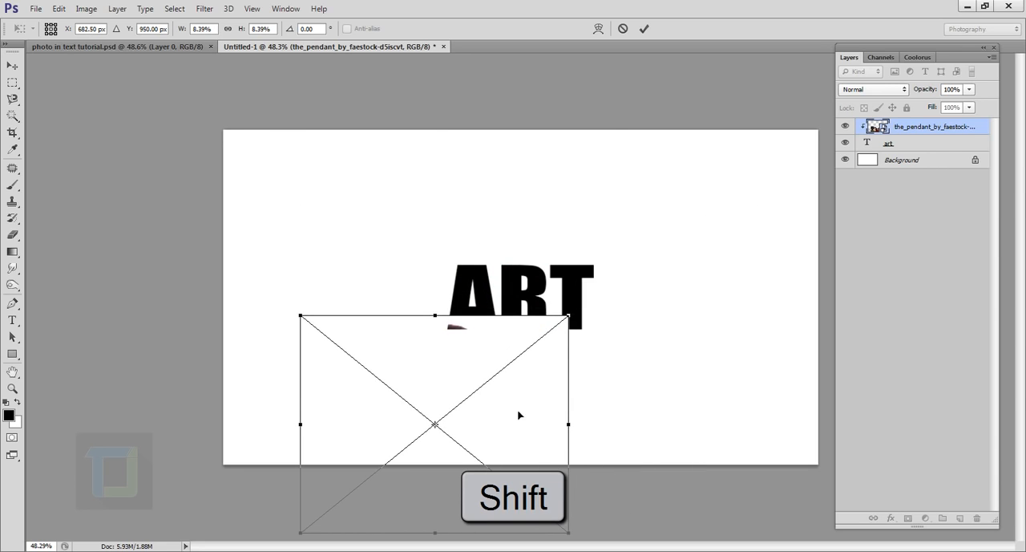
drag(520, 414, 619, 349)
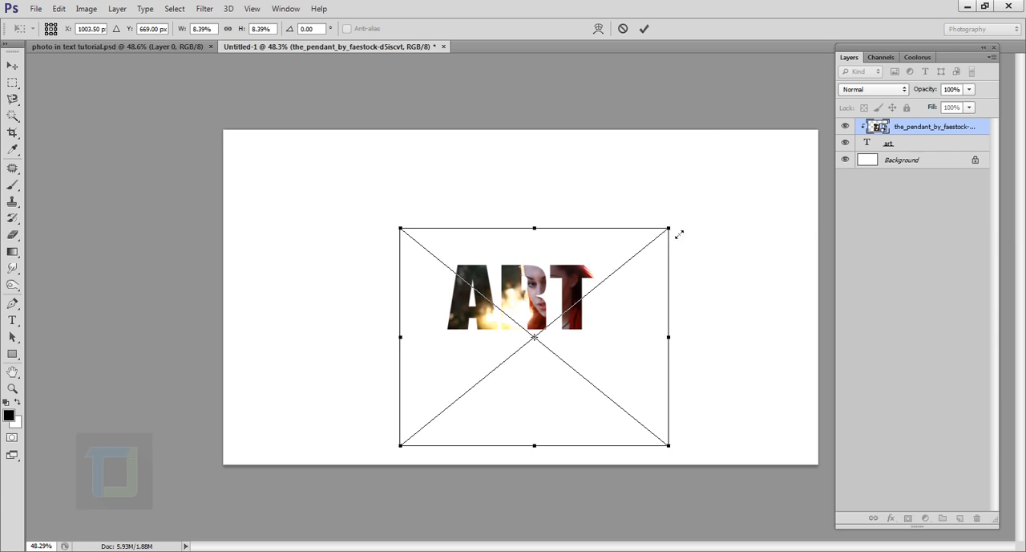
drag(679, 234, 617, 284)
scroll(617, 287, up, 2)
drag(683, 206, 665, 219)
drag(647, 309, 654, 293)
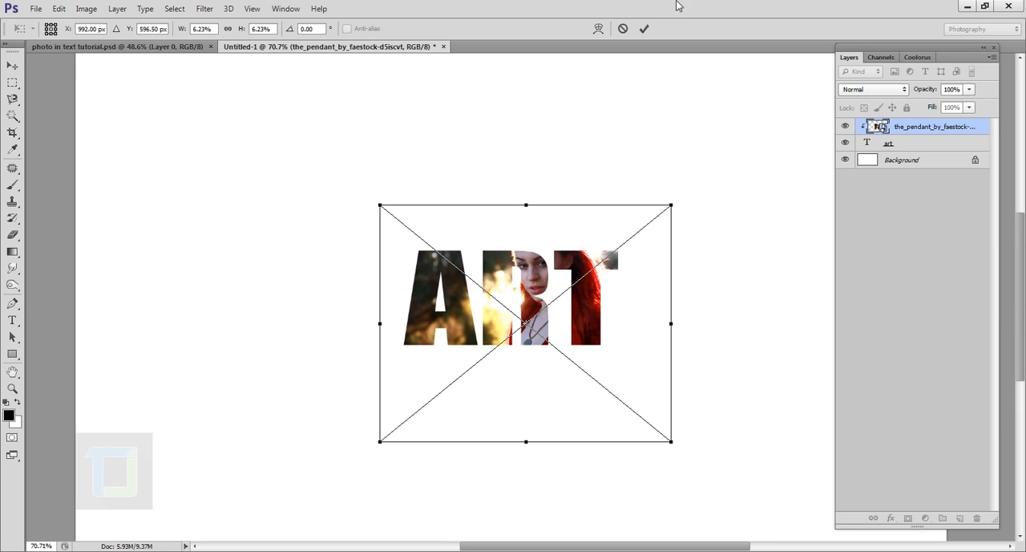
click(646, 28)
scroll(731, 268, down, 2)
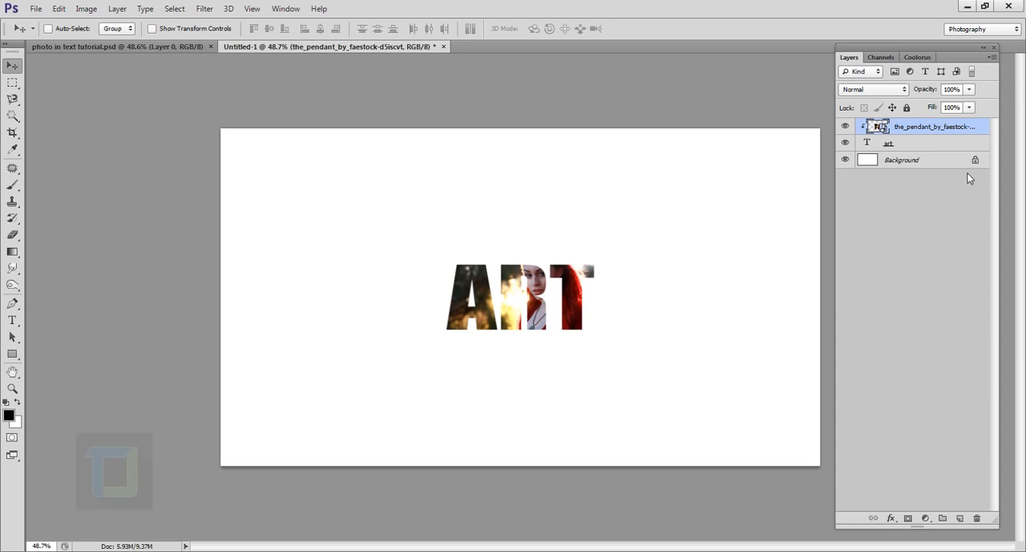
Add a drop shadow to the art text layer with its opacity set to 88%
click(914, 146)
click(848, 144)
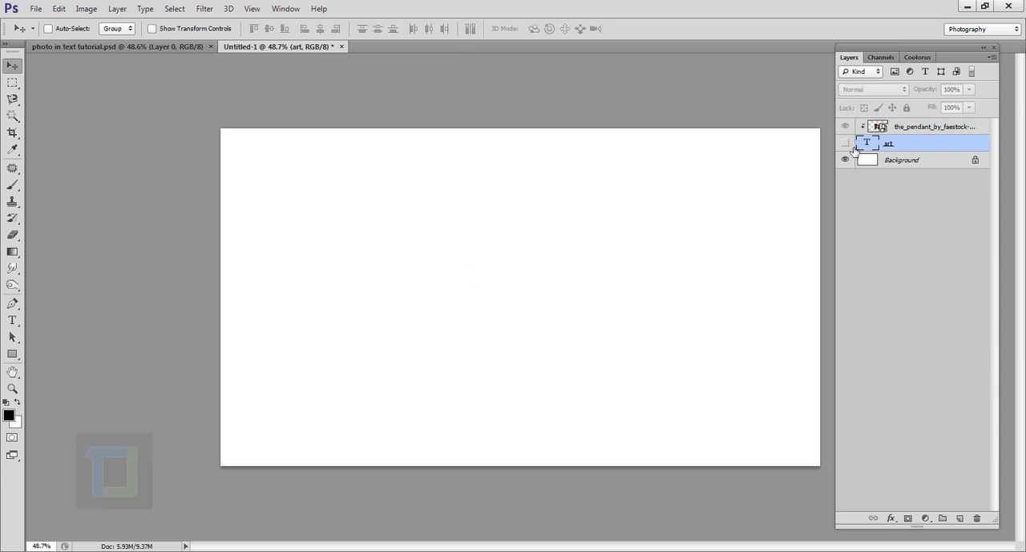
click(848, 144)
right_click(955, 146)
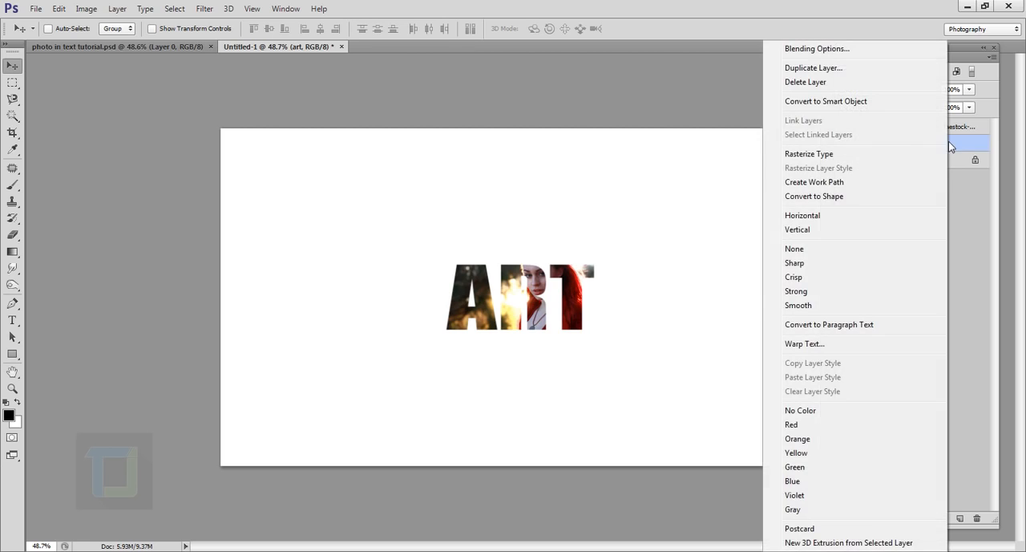
click(823, 48)
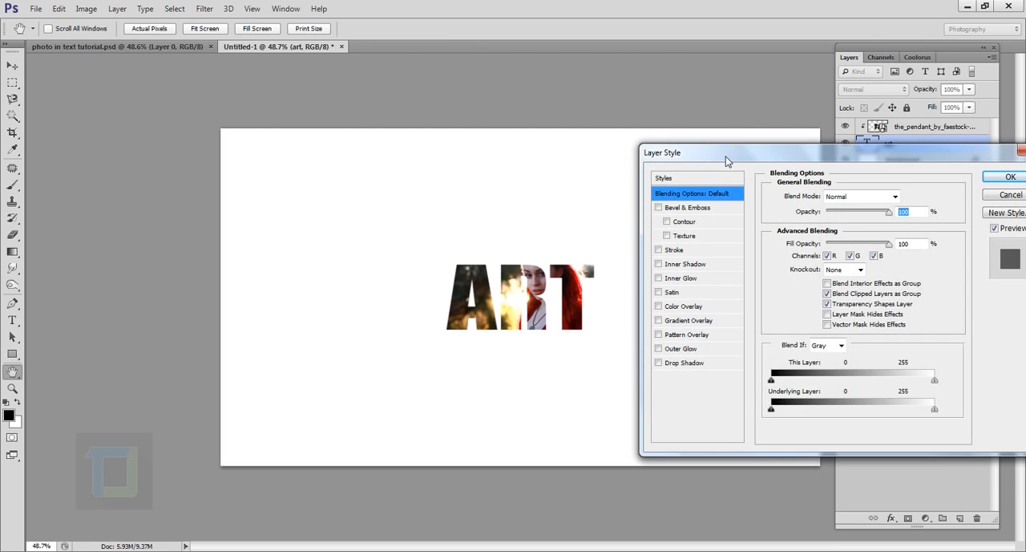
drag(725, 156, 758, 134)
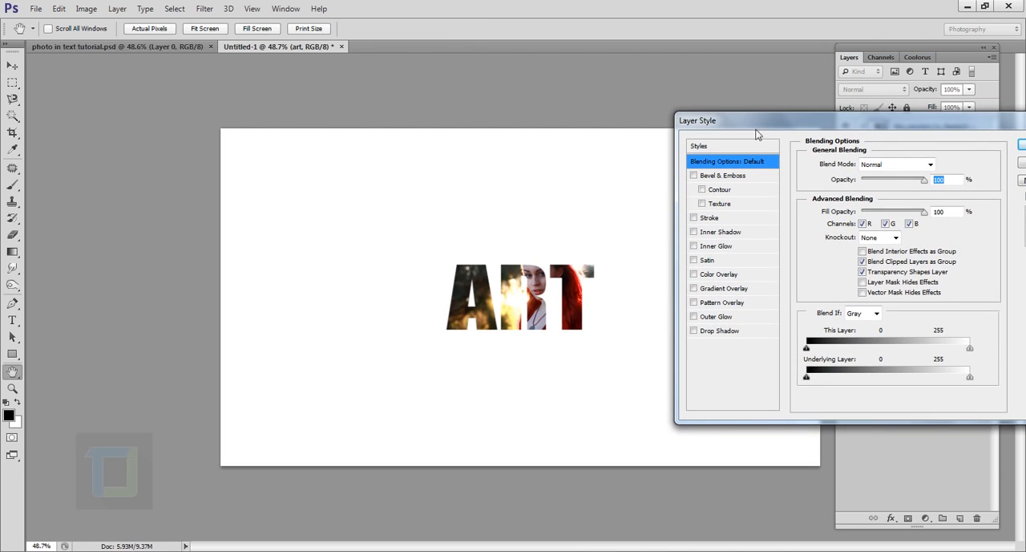
click(694, 331)
click(728, 332)
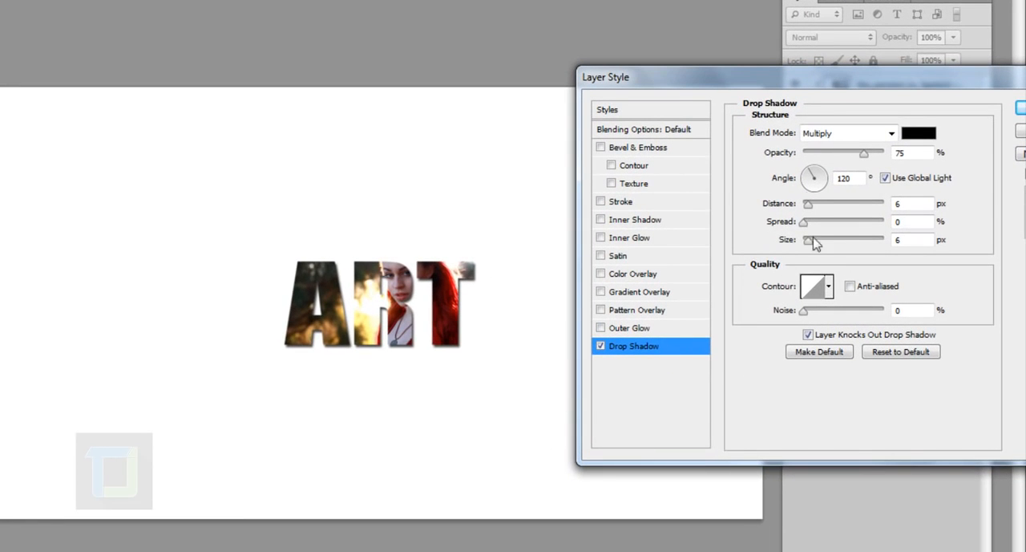
click(865, 156)
drag(867, 158, 877, 158)
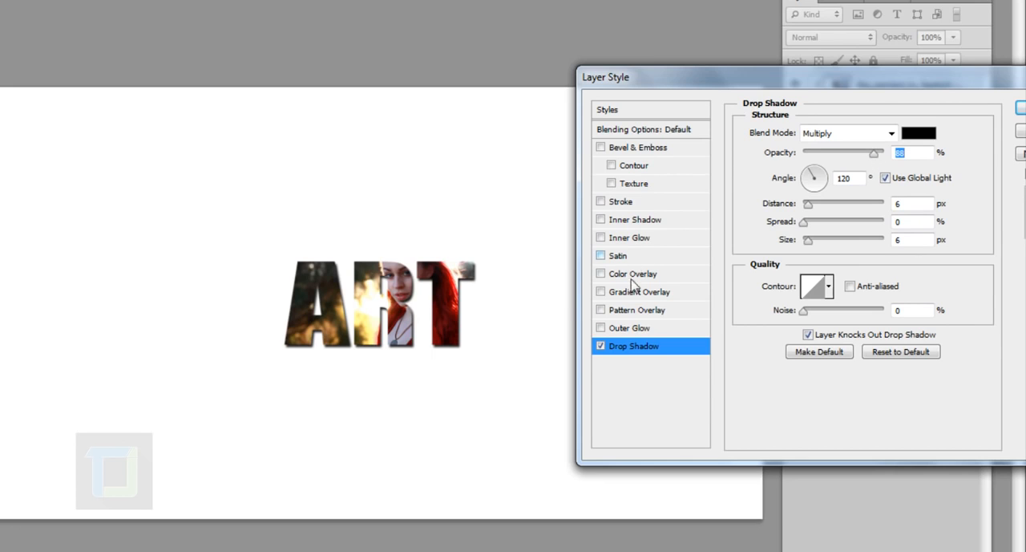
Add a 1 px black outside stroke to the art text layer and apply the layer style
click(623, 204)
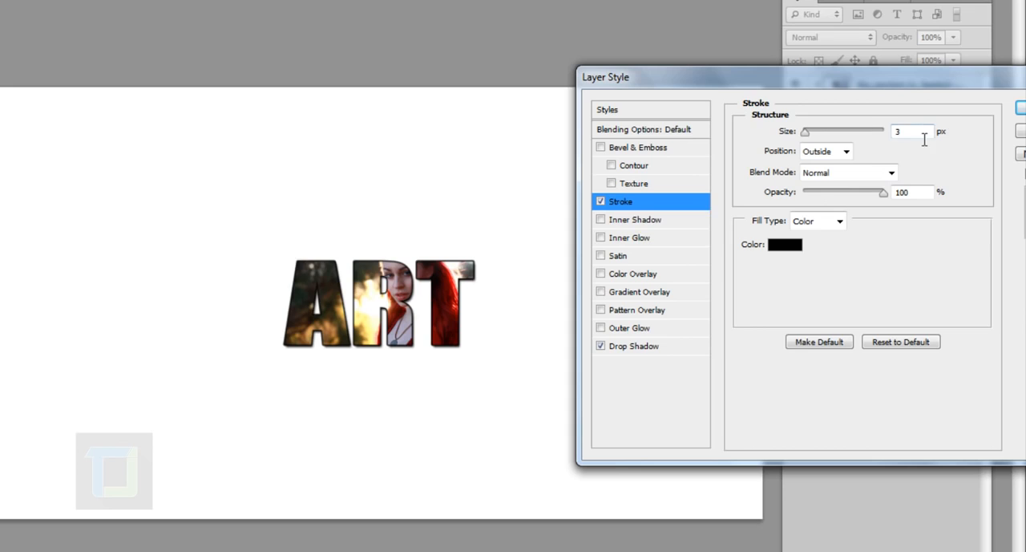
click(924, 133)
text(1)
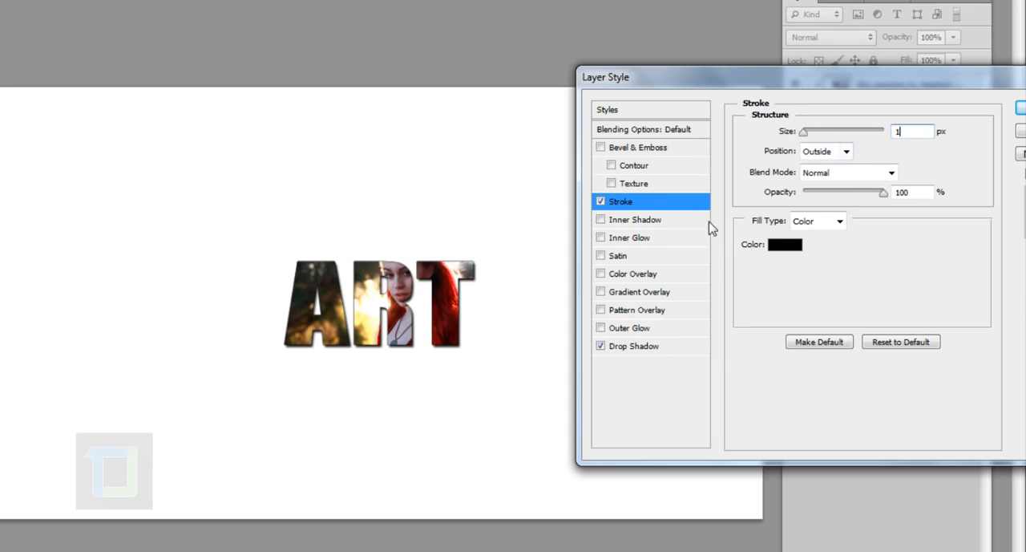
click(600, 201)
click(601, 201)
drag(900, 80, 816, 105)
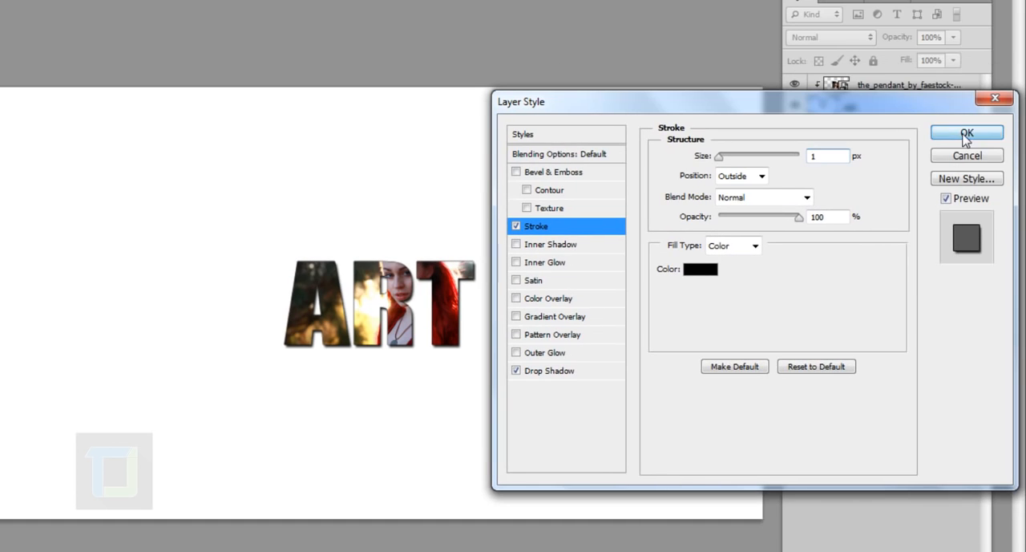
click(970, 136)
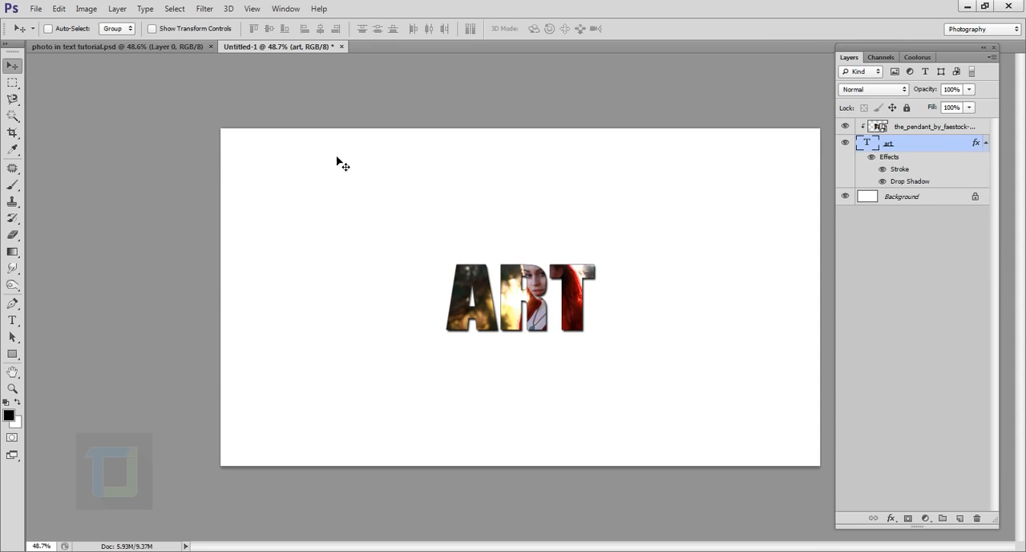
Convert the locked Background into a regular layer and add a Gradient Overlay effect to it
double_click(937, 202)
click(618, 180)
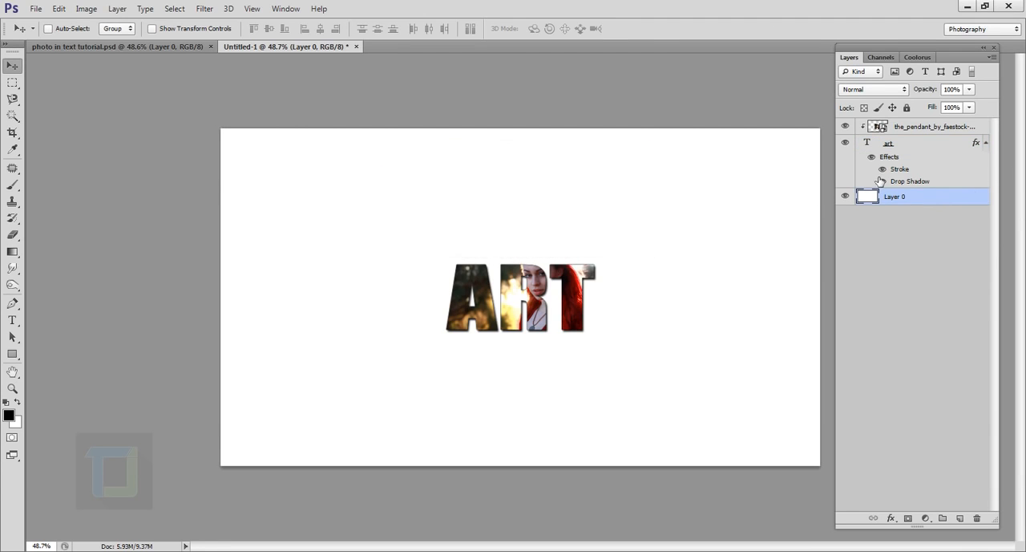
right_click(936, 207)
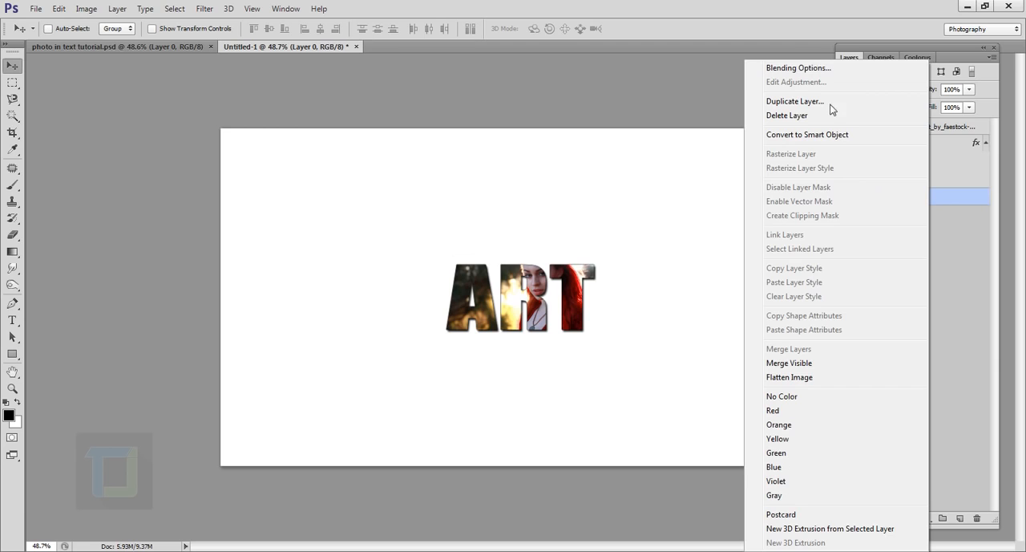
click(800, 70)
drag(772, 146, 799, 84)
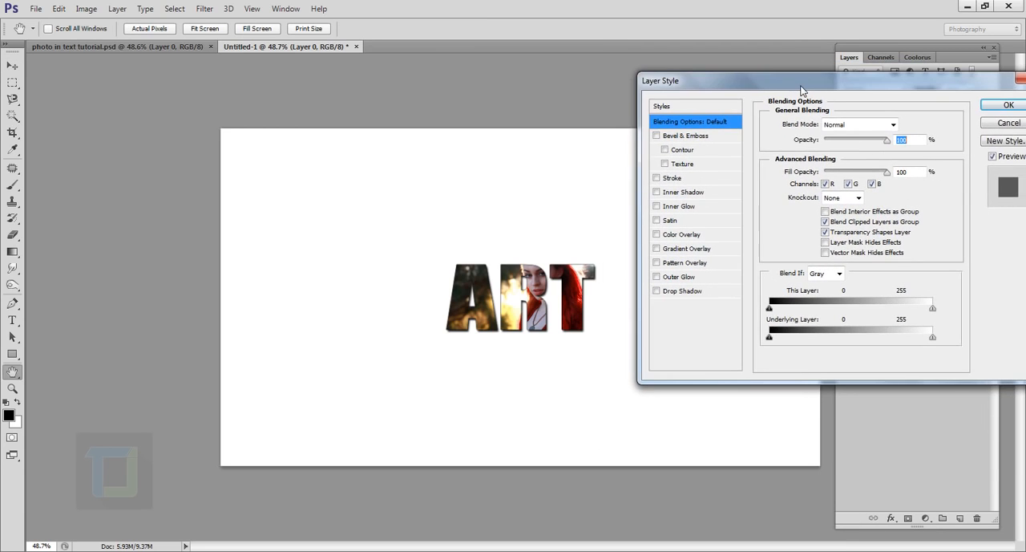
click(655, 249)
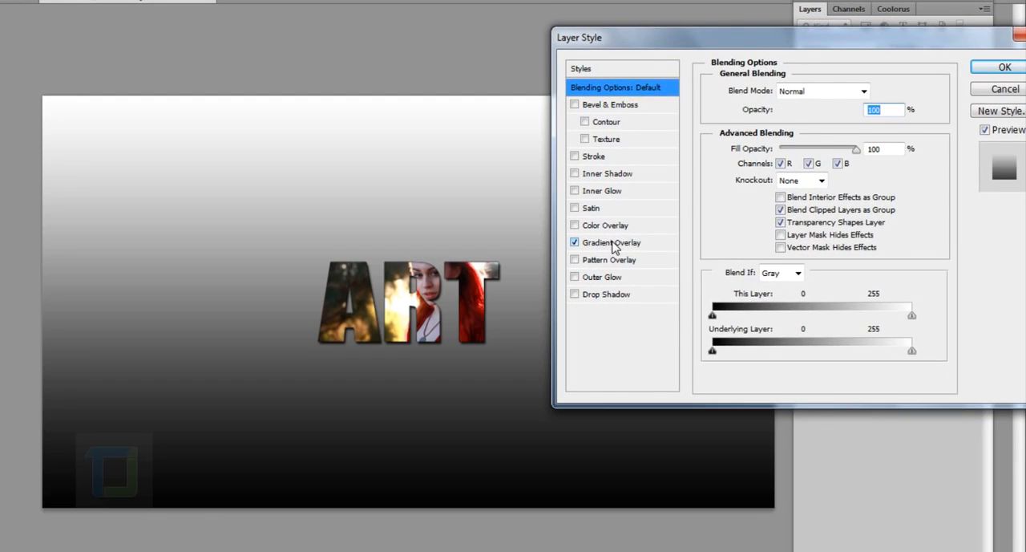
click(614, 244)
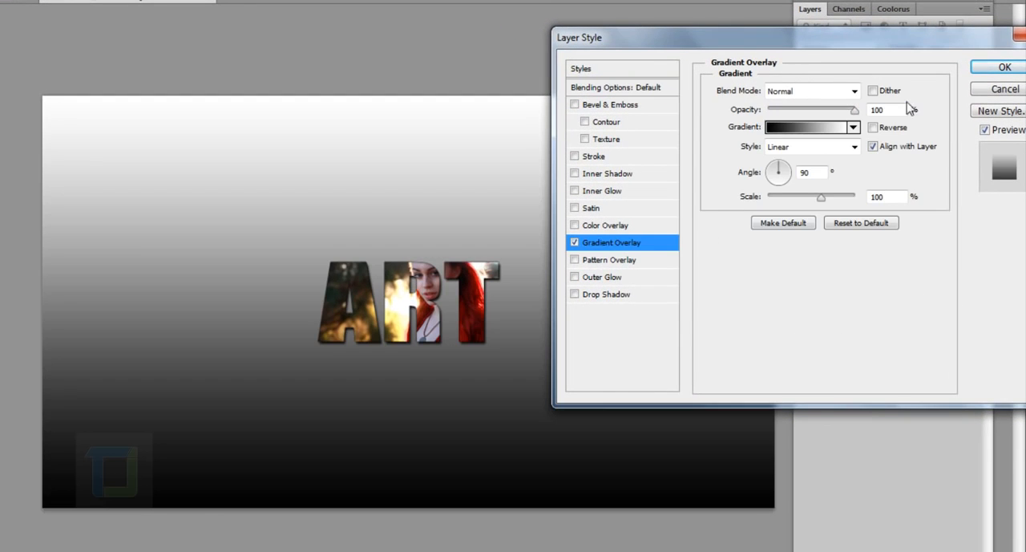
Set the gradient overlay to the Radial style, reverse it and enlarge its scale to 150%
click(816, 151)
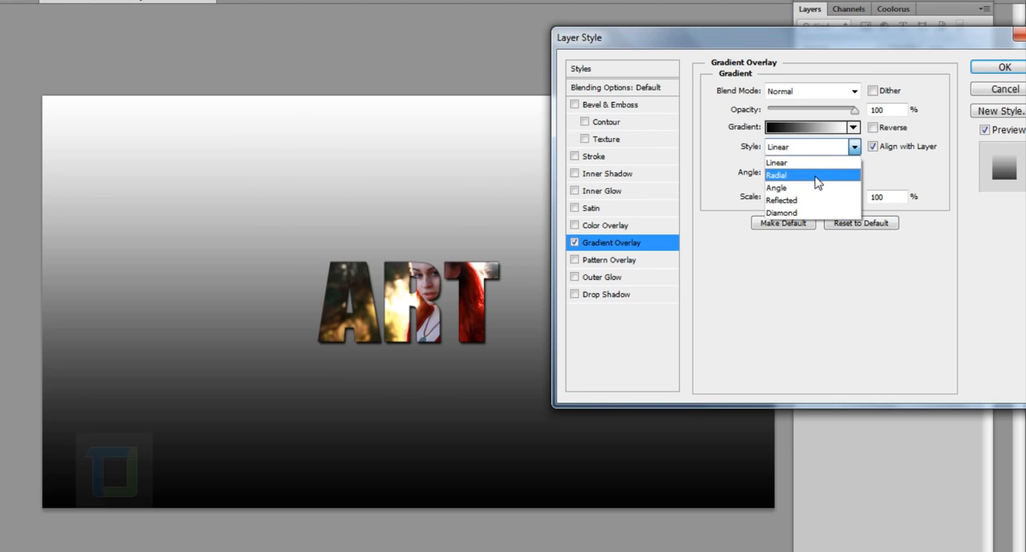
click(817, 175)
click(873, 127)
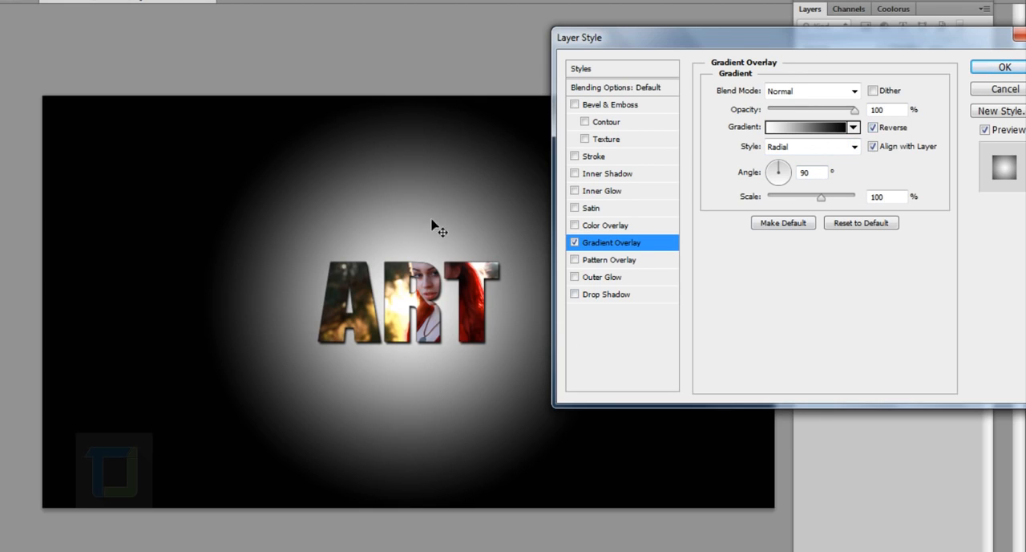
drag(825, 202, 857, 199)
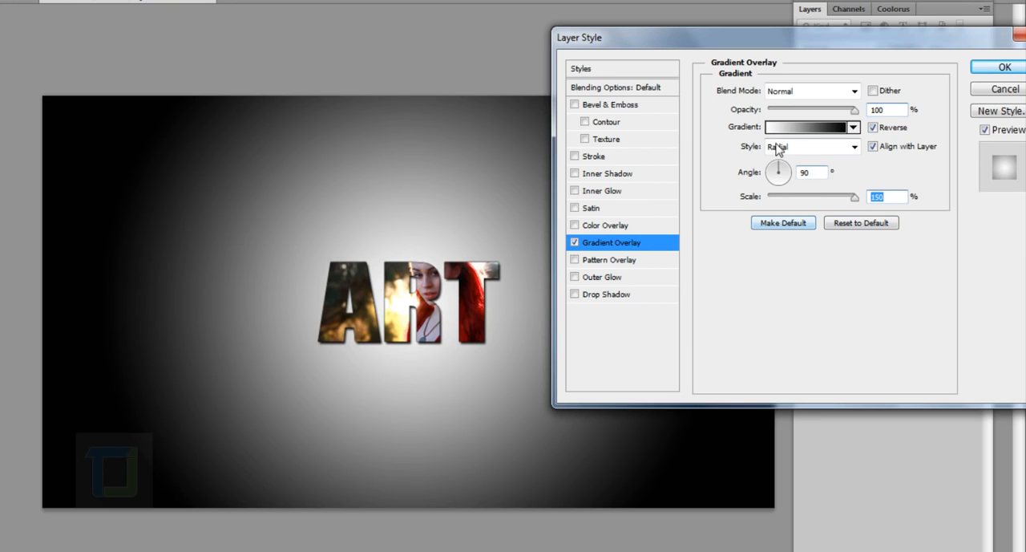
Change the gradient's black color stop to medium gray 6d6c6c
click(796, 127)
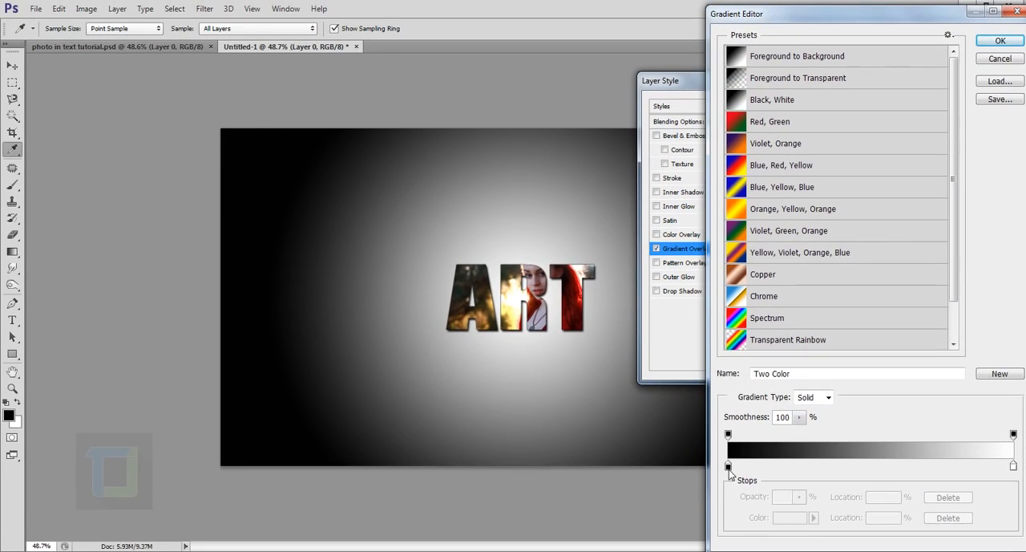
click(728, 468)
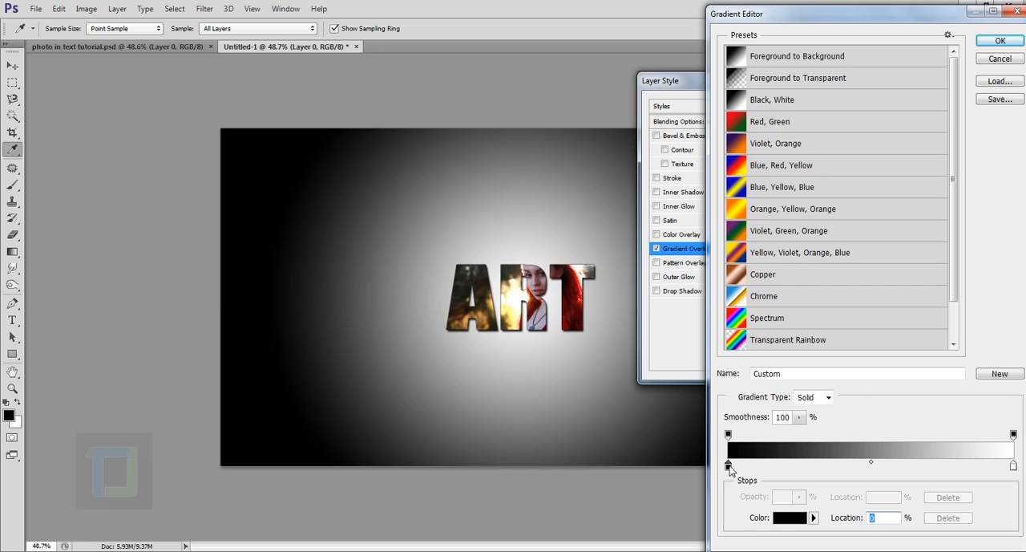
click(789, 517)
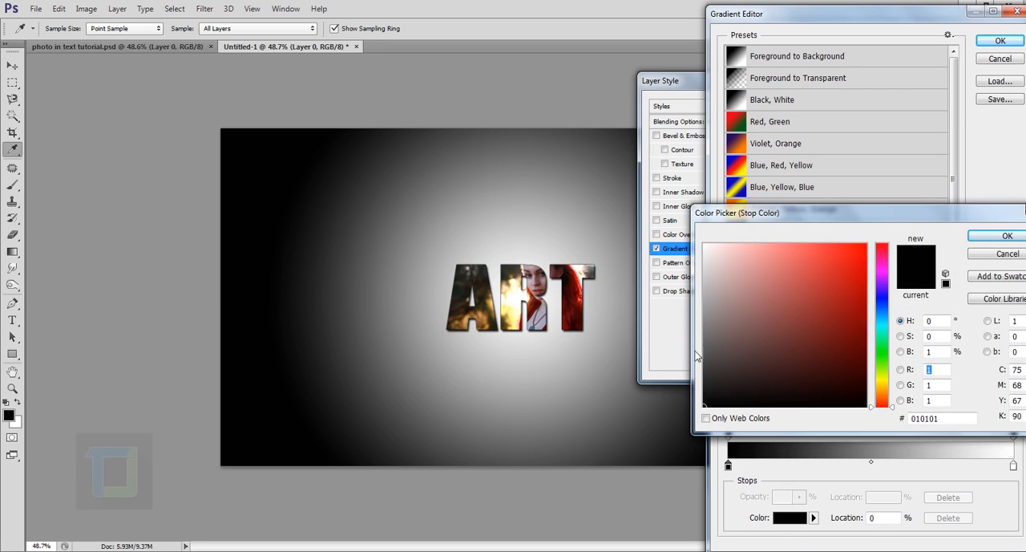
click(708, 365)
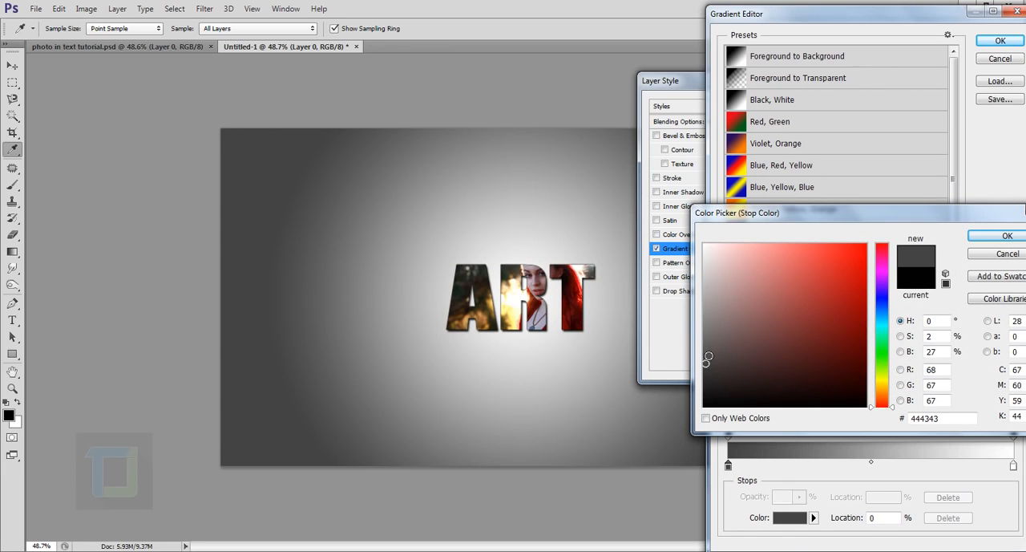
mouse_move(708, 356)
mouse_down()
mouse_move(707, 337)
mouse_move(716, 342)
mouse_up()
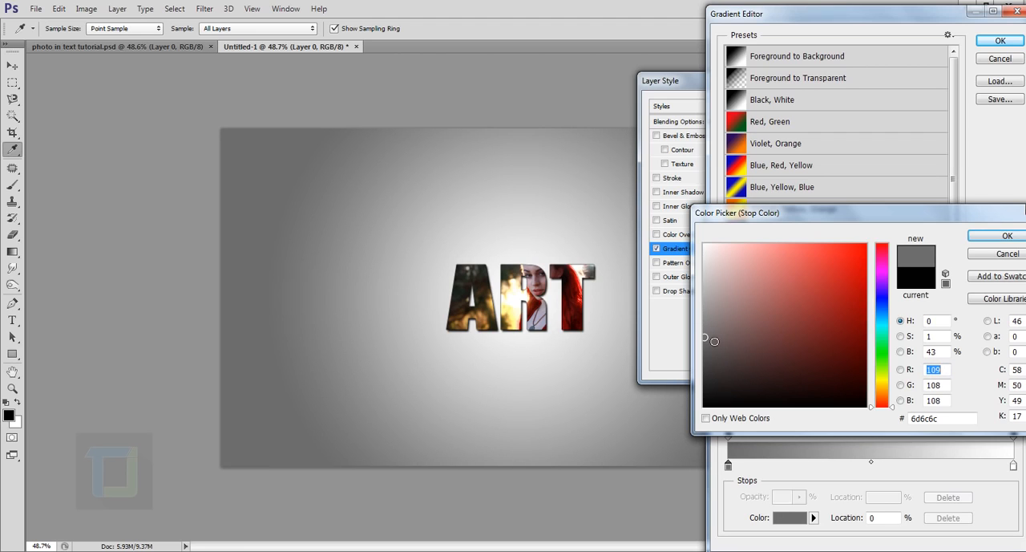
click(1007, 235)
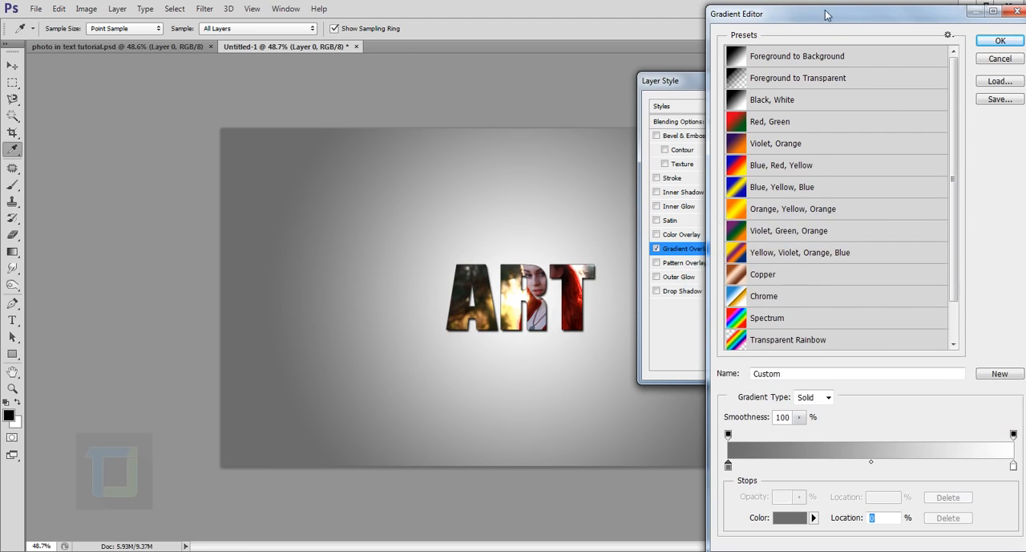
Change the gradient's white color stop to light gray d1d0d0 and apply the background's layer style
drag(826, 14, 796, 9)
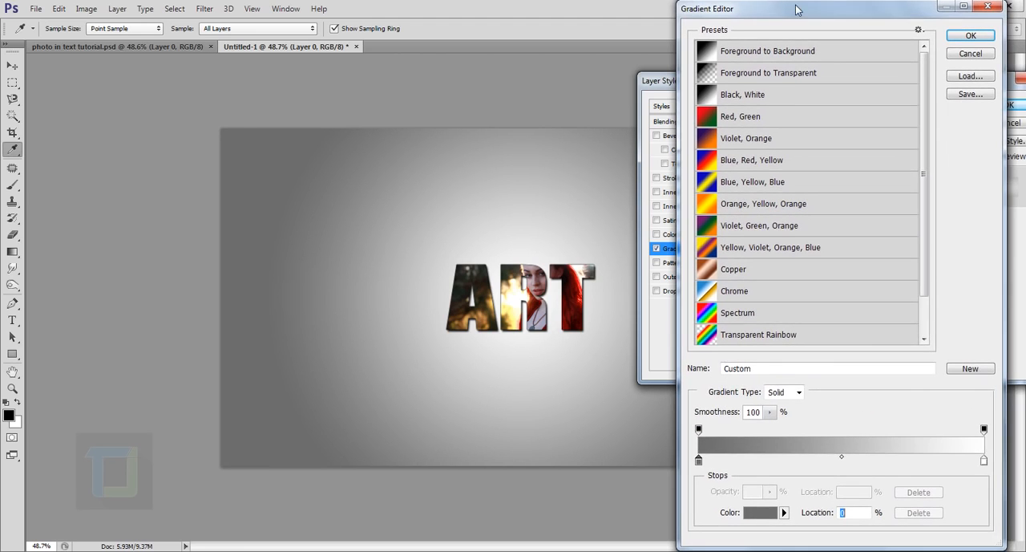
click(985, 462)
click(756, 514)
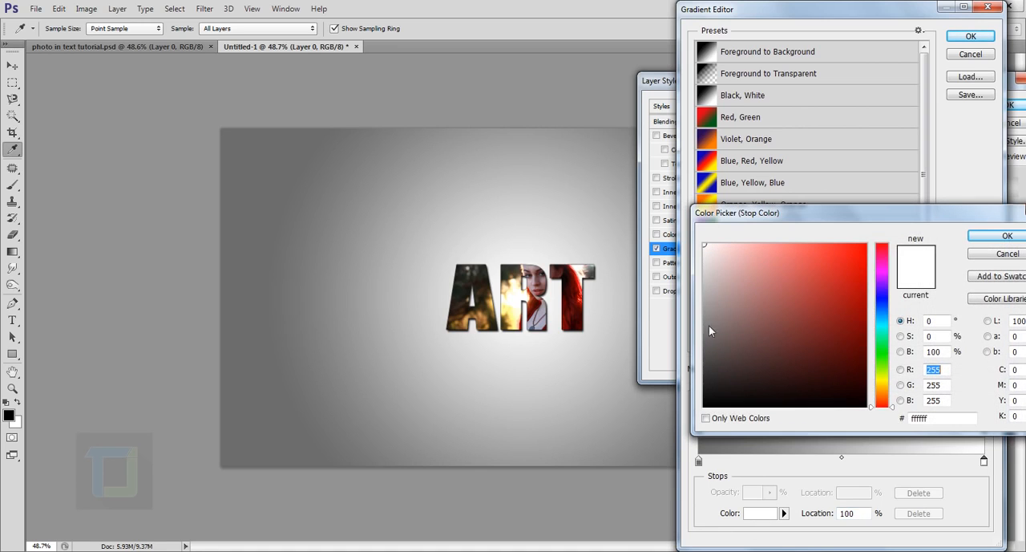
click(705, 268)
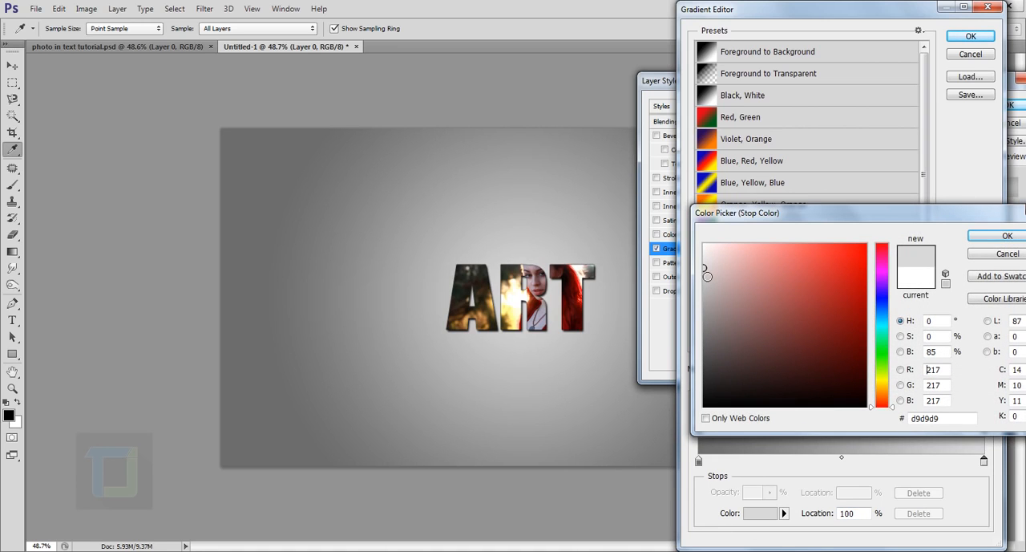
click(707, 275)
click(707, 279)
click(705, 274)
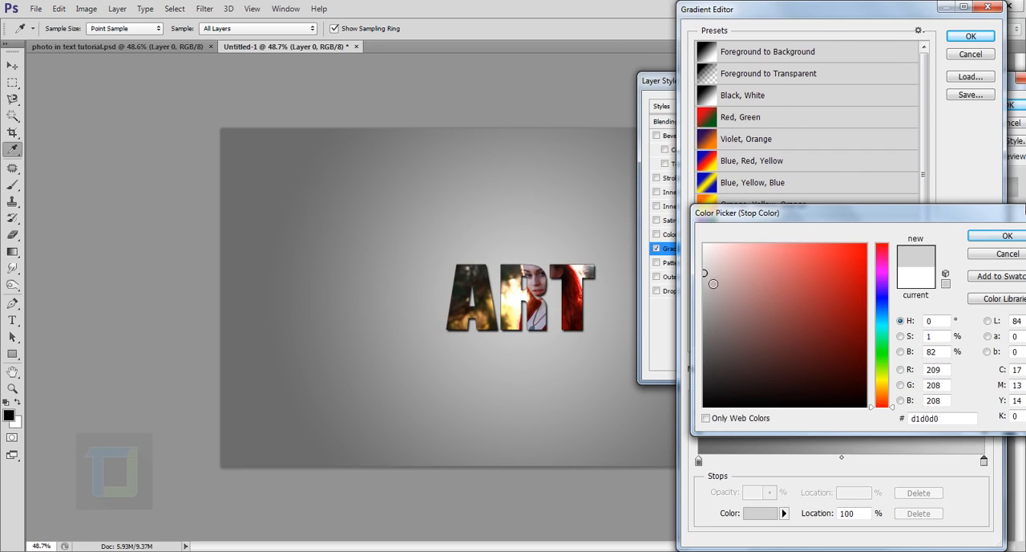
click(986, 235)
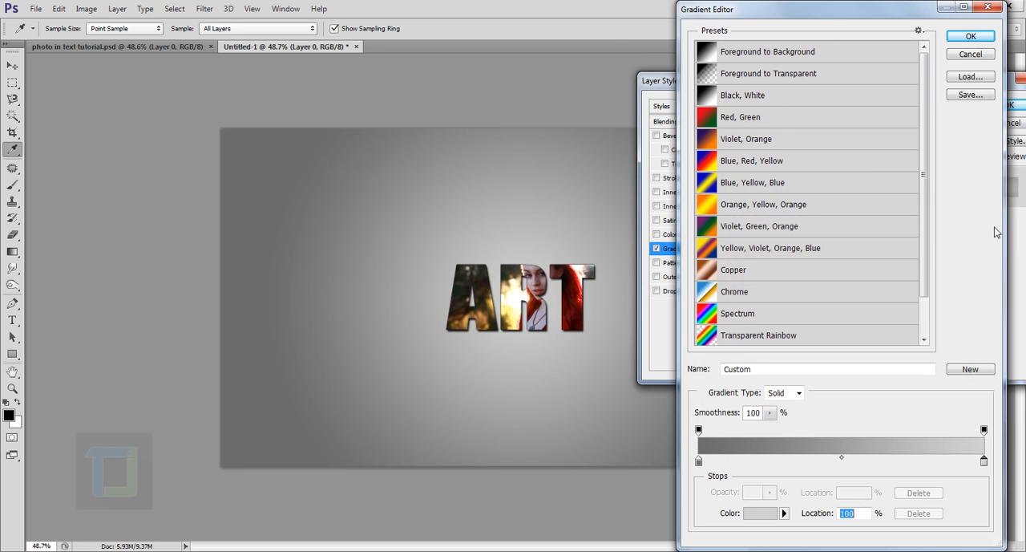
click(968, 37)
click(1008, 105)
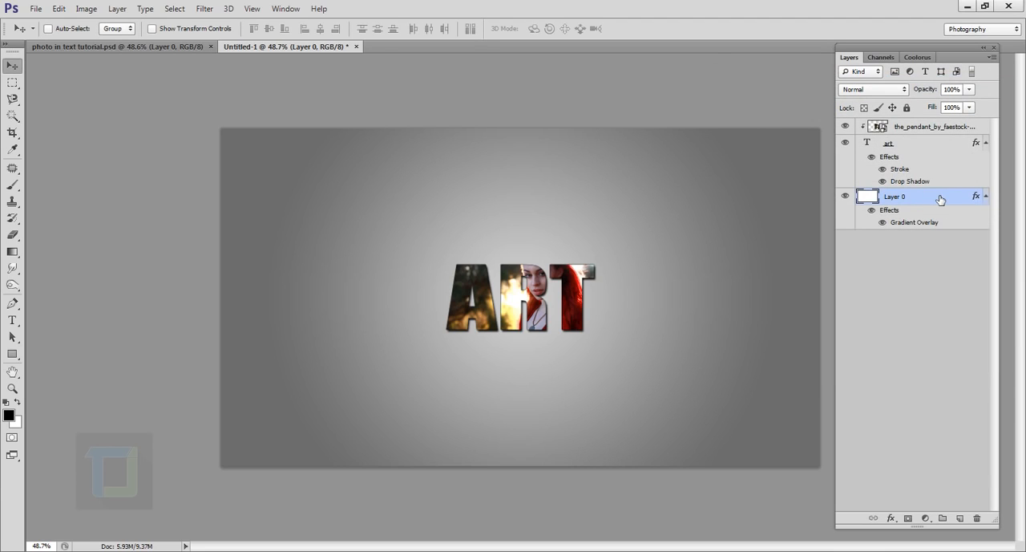
Duplicate the art text layer and hide the original one beneath the copy
click(910, 147)
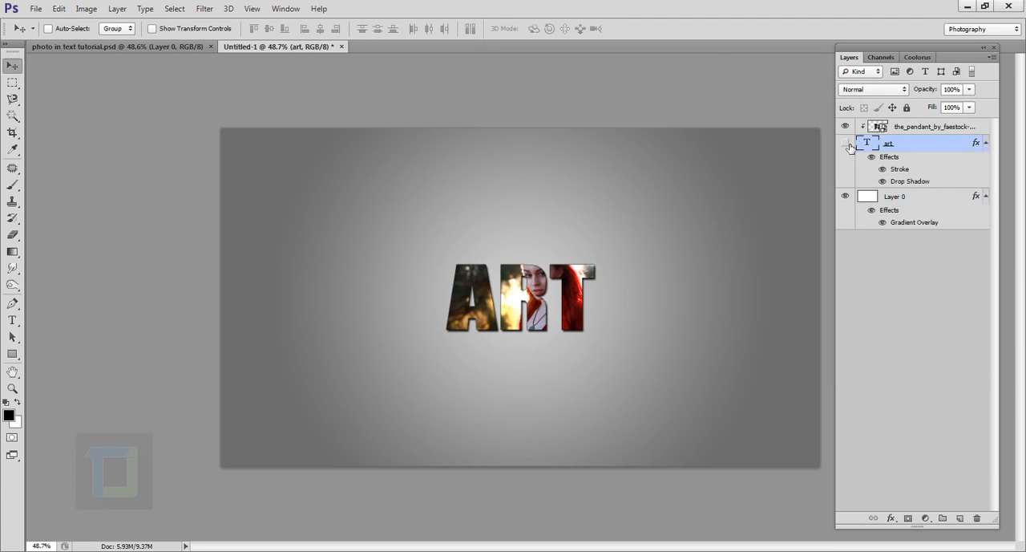
click(849, 146)
click(849, 145)
key(ctrl+j)
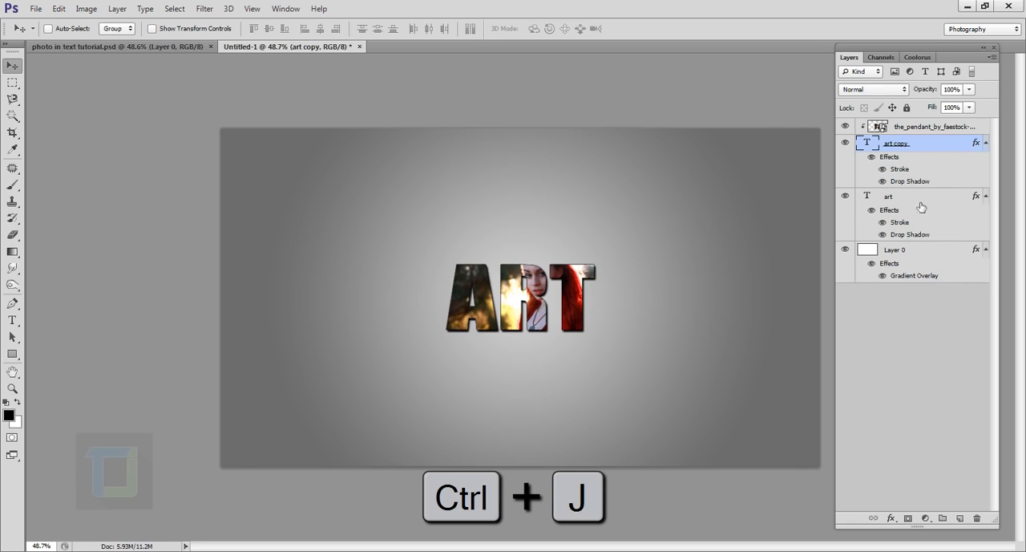
click(846, 197)
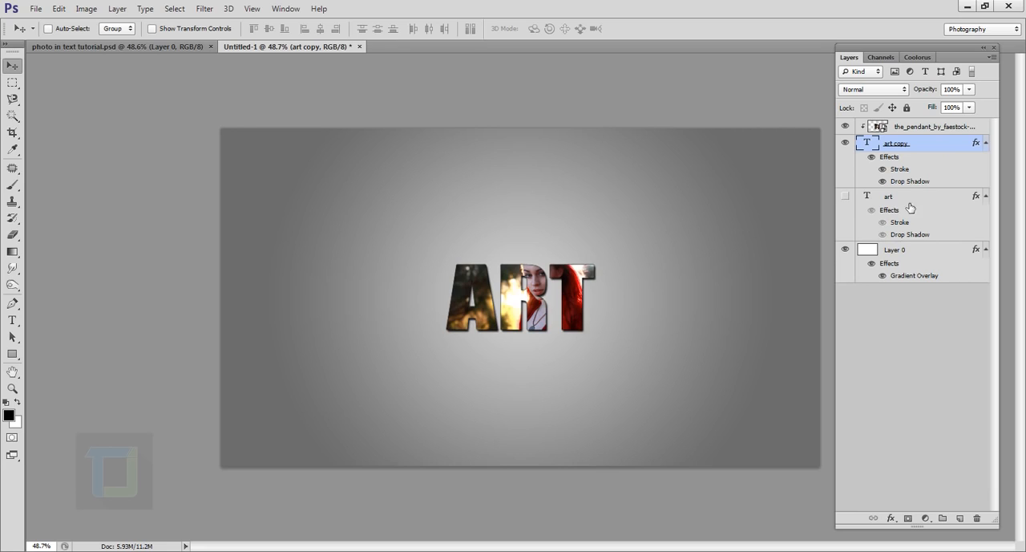
Rasterize the art copy layer's type and stamp the 353 px splatter brush over the upper-left corner of the letter A
right_click(939, 145)
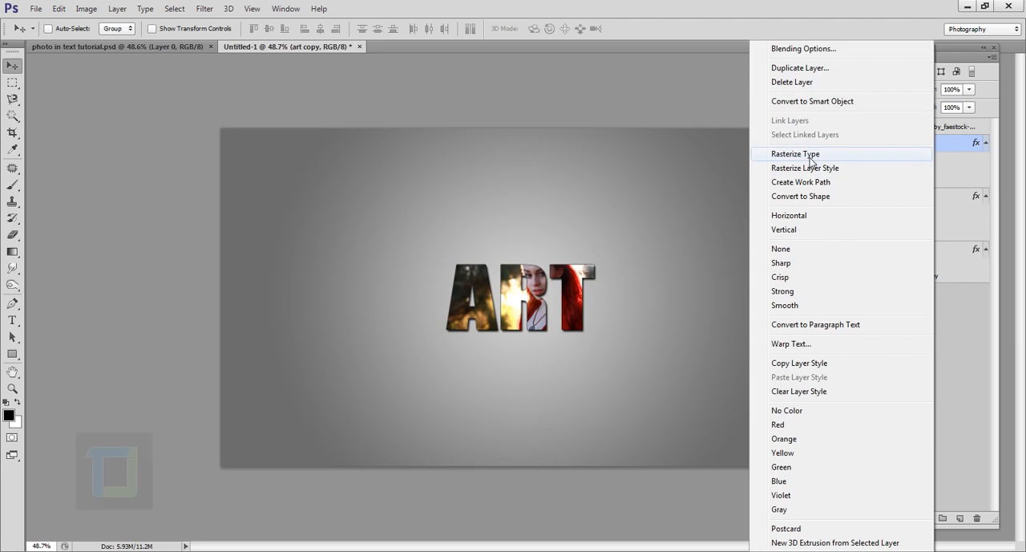
click(810, 157)
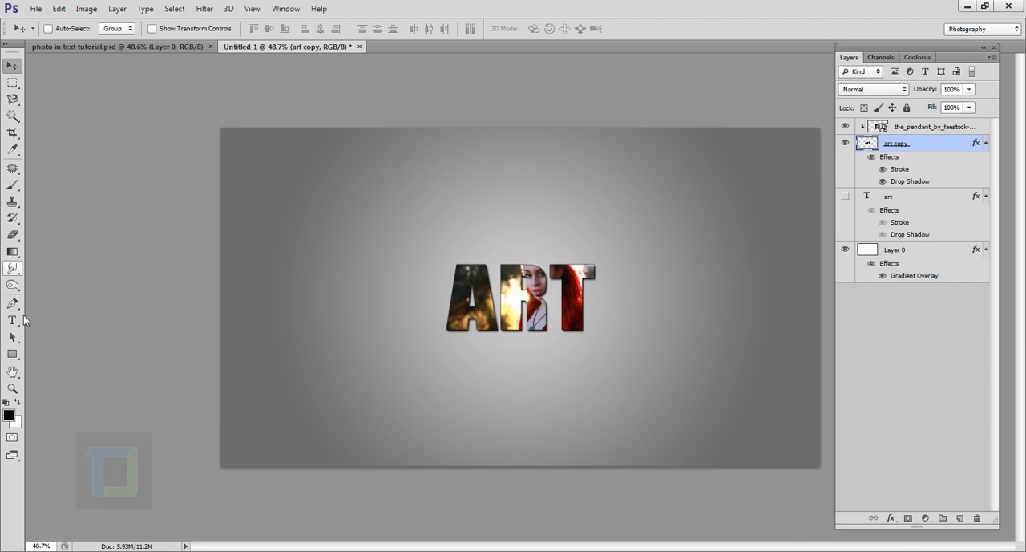
click(12, 185)
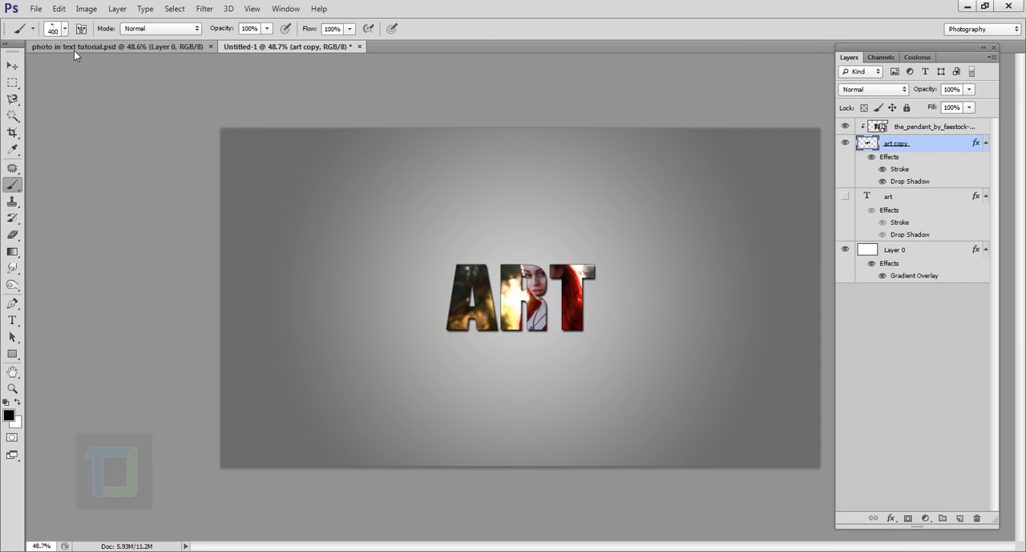
click(63, 33)
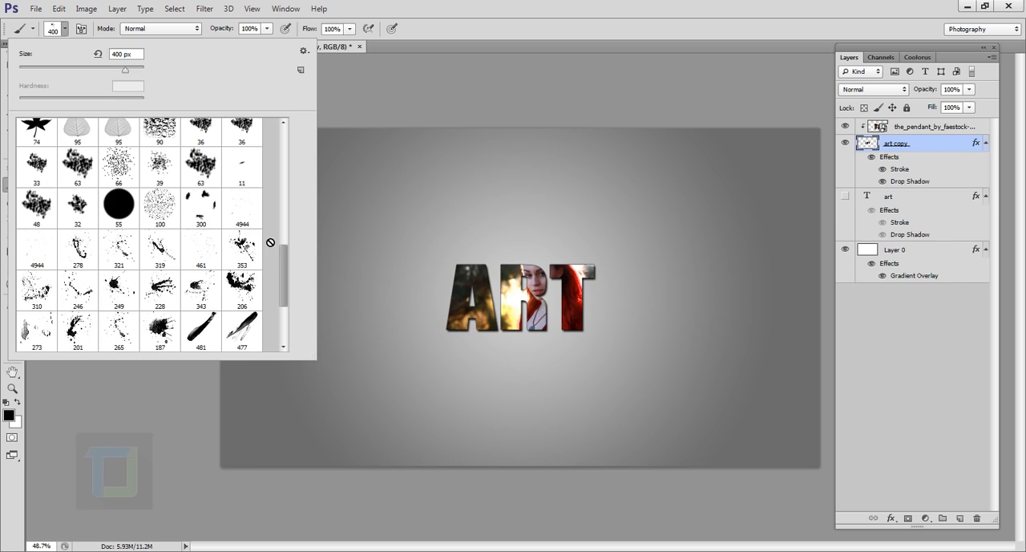
click(241, 255)
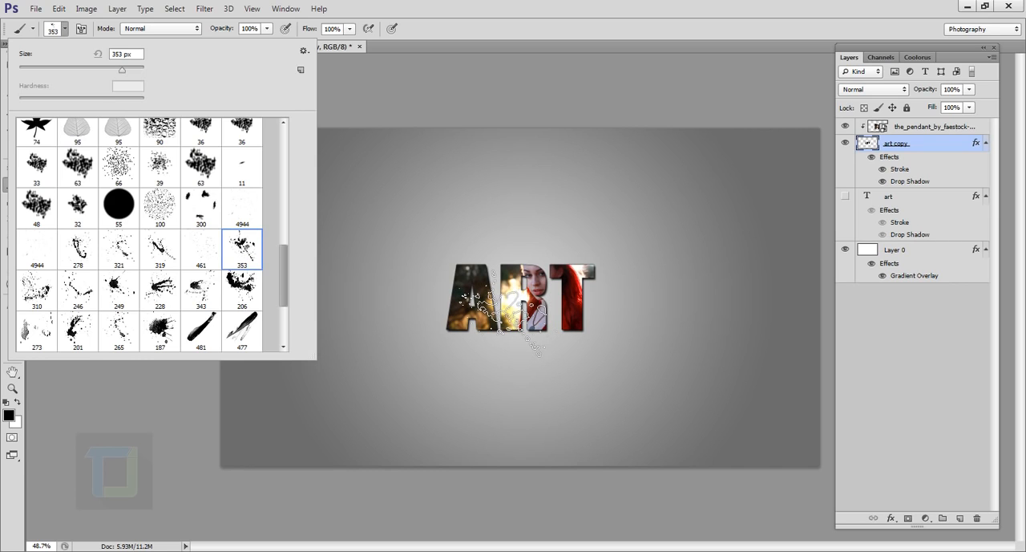
click(465, 273)
Reduce the splatter brush to 200 px and stamp it once on the right side of the letter T
scroll(687, 417, up, 2)
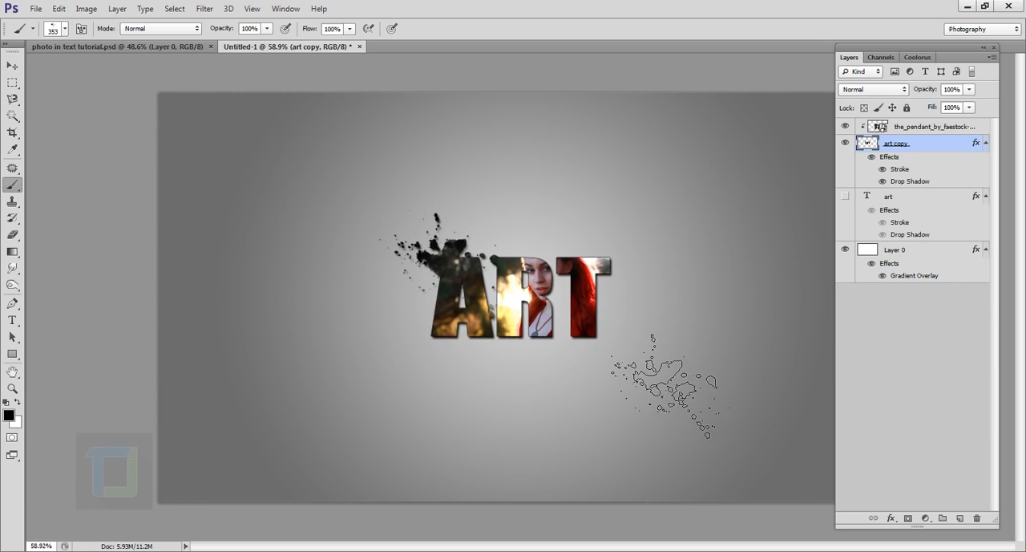
key(bracketleft)
key(bracketleft)
key(bracketleft)
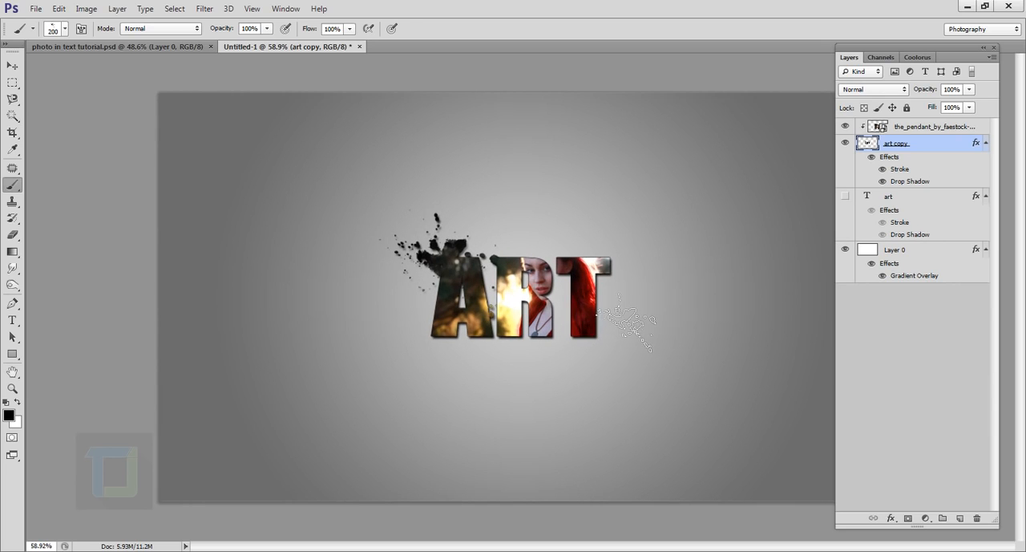
click(616, 304)
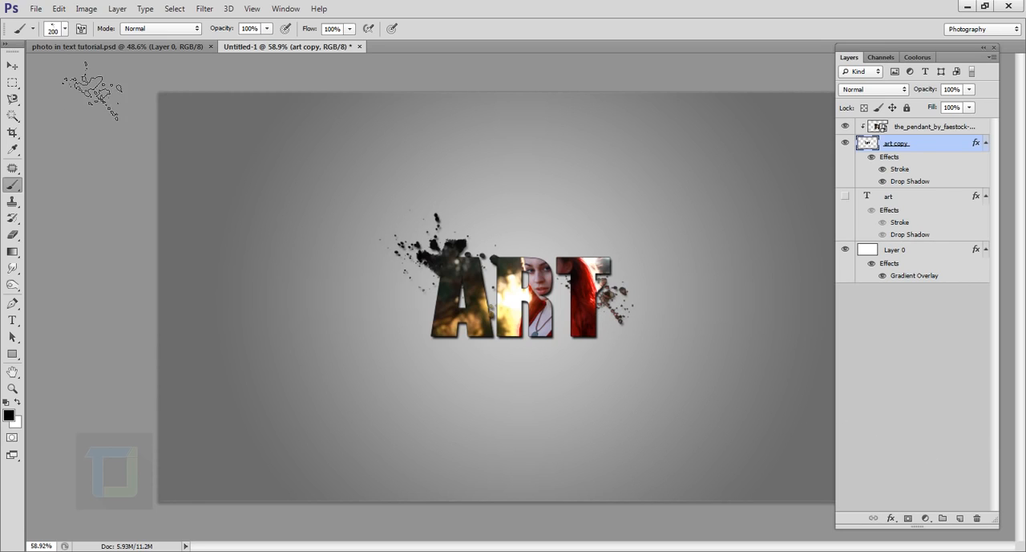
Choose the 249 px splatter brush and stamp it once below the letters R and T
click(65, 29)
click(120, 289)
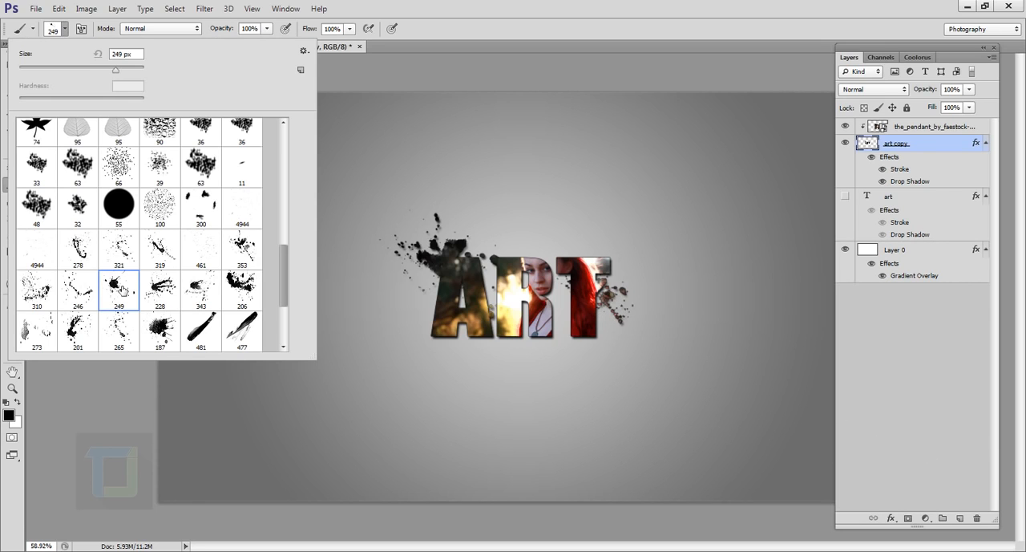
click(578, 352)
Add a Levels adjustment layer above the pendant photo layer and clip it to the layer below
scroll(690, 421, down, 2)
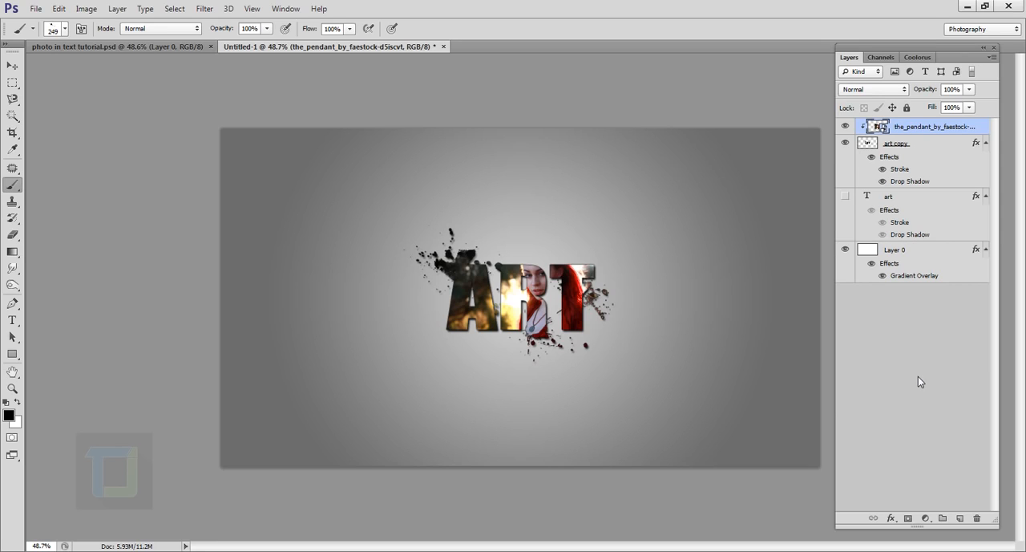
click(926, 518)
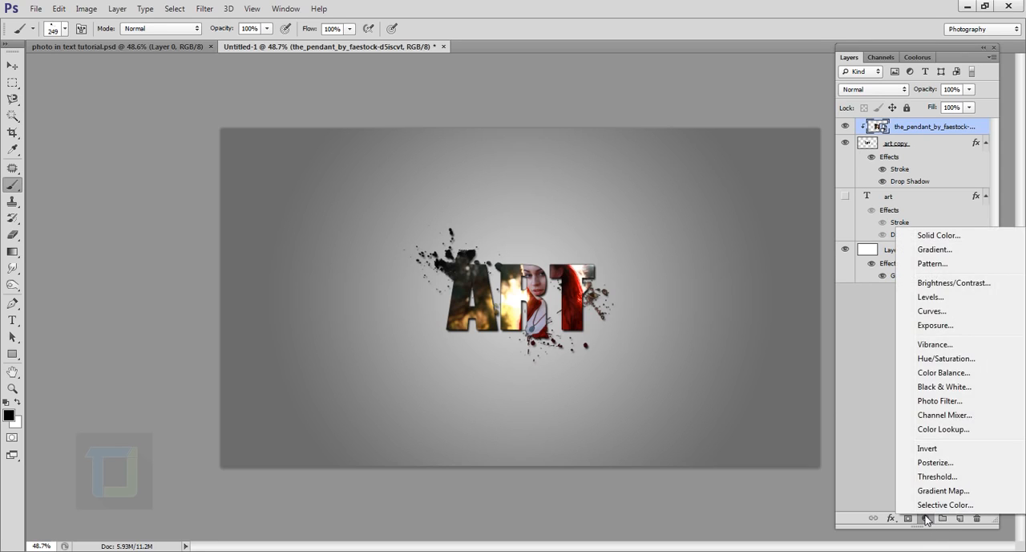
click(932, 298)
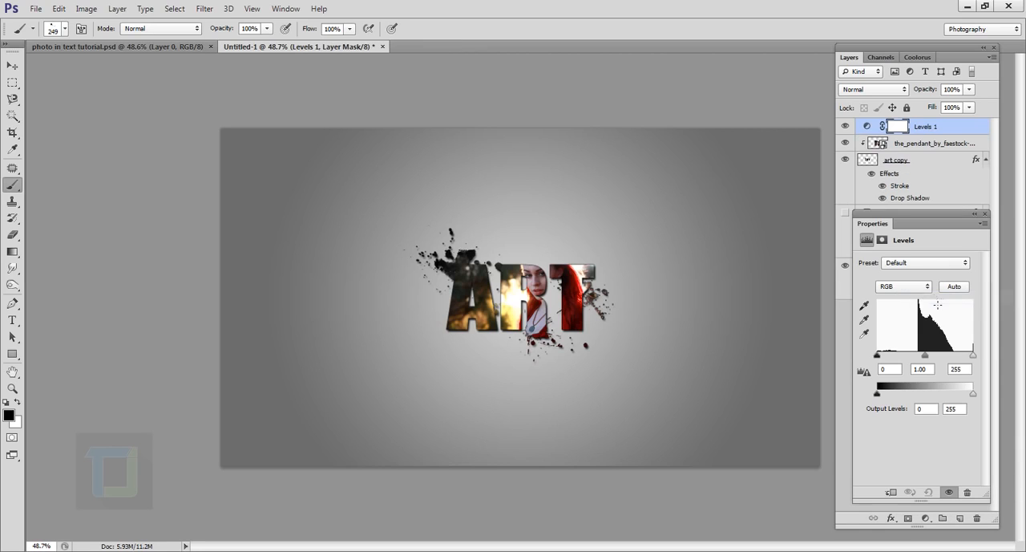
click(900, 494)
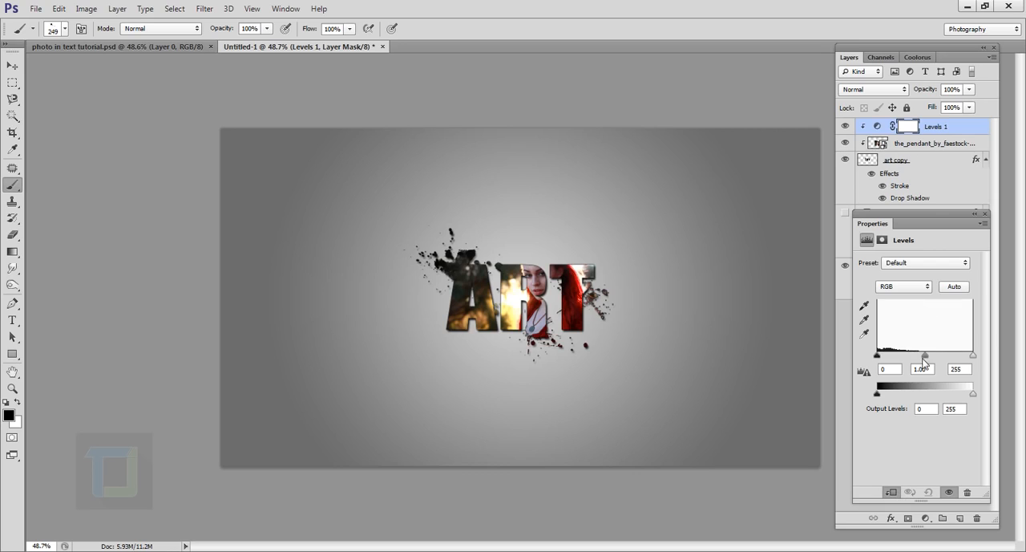
Brighten the midtones of the clipped Levels adjustment by setting its gamma value to 1.30
drag(925, 354, 918, 356)
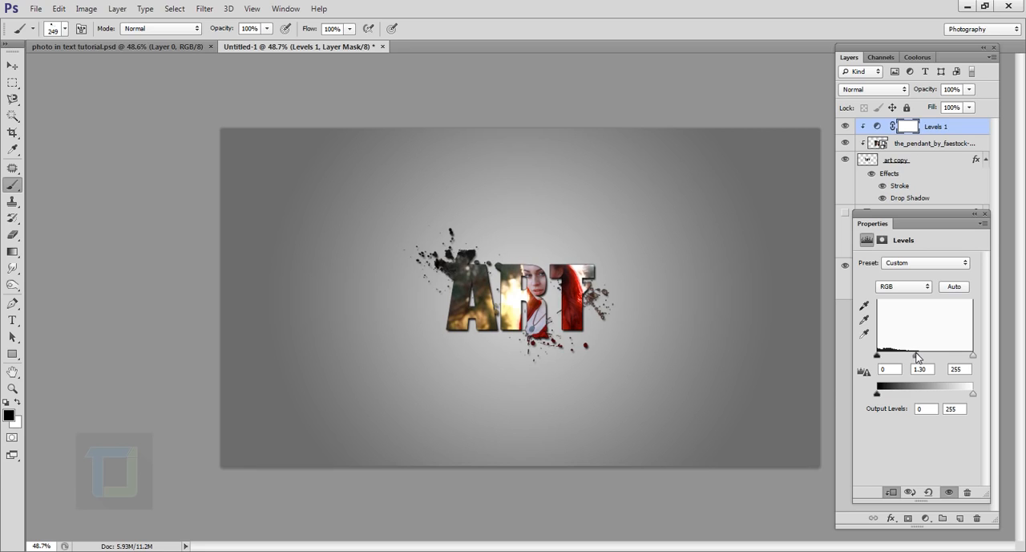
click(985, 213)
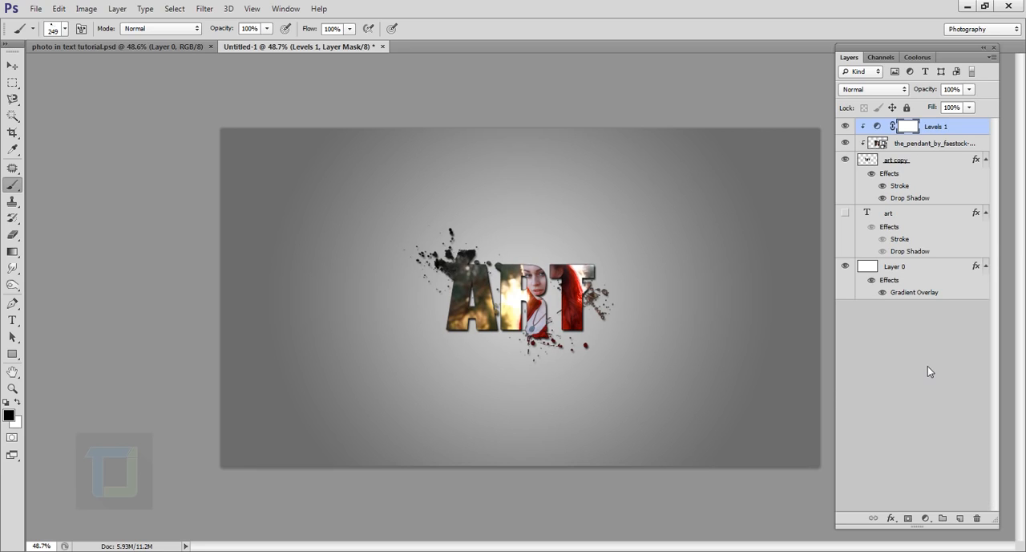
Add a Curves adjustment layer on top, anchor the RGB curve at input 66, output 70, and raise its black point to output 14
click(927, 517)
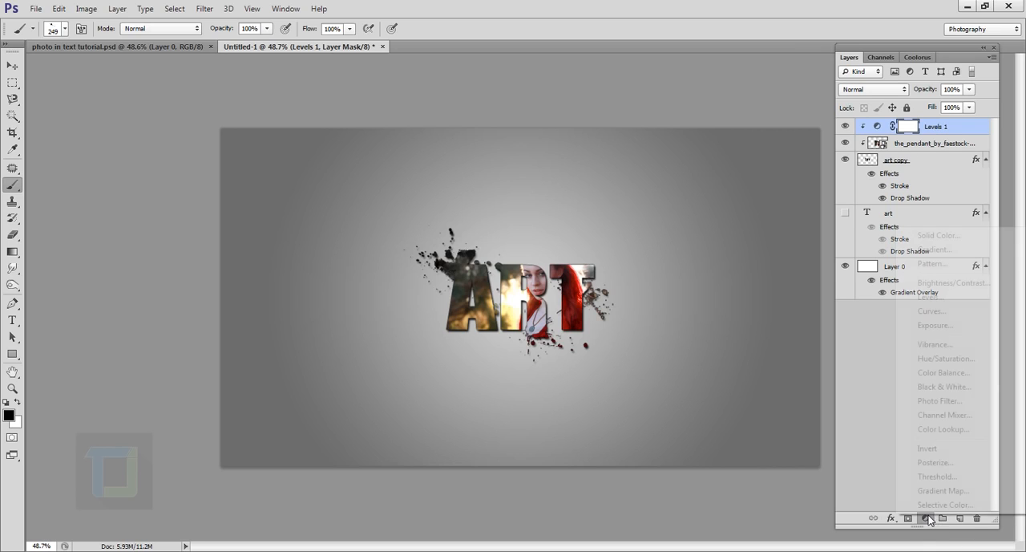
click(932, 312)
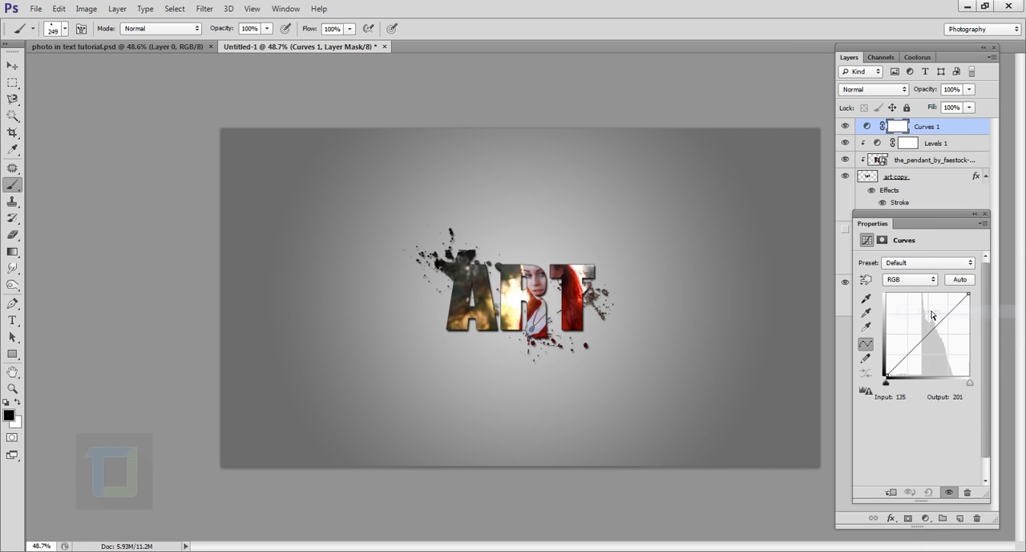
click(907, 352)
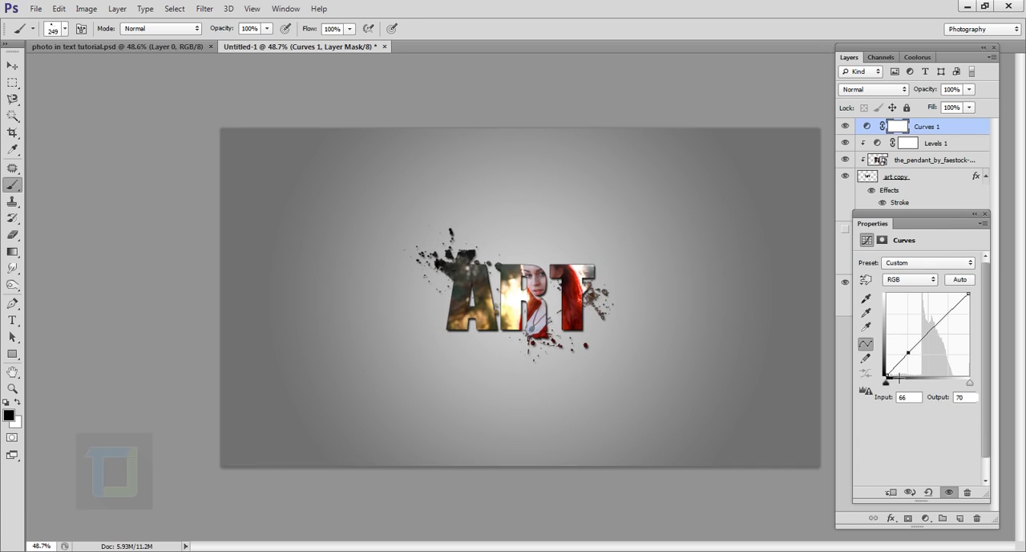
click(891, 378)
drag(890, 378, 888, 372)
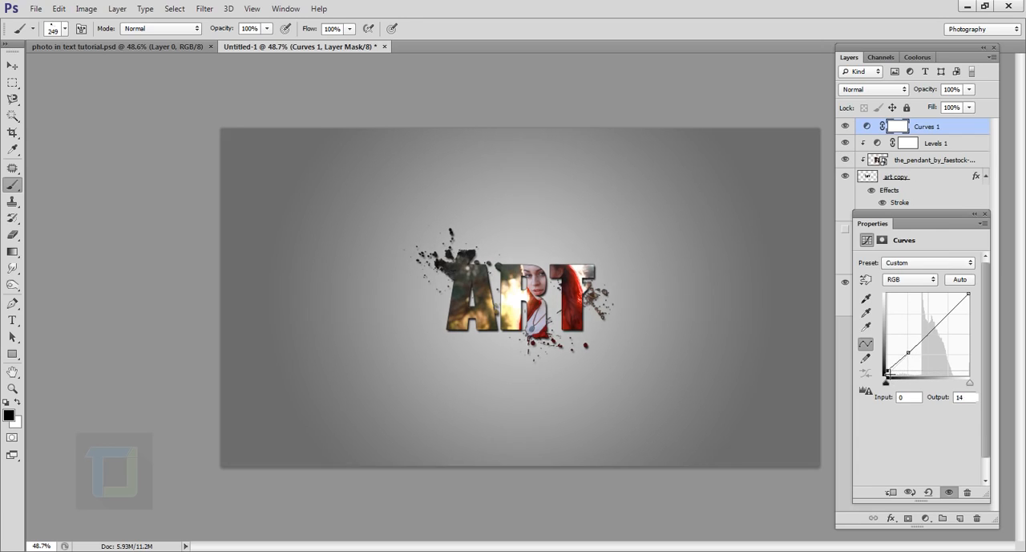
On the Blue channel of the Curves adjustment, raise the black point to output 12 and slightly lower the white point
click(909, 282)
click(899, 324)
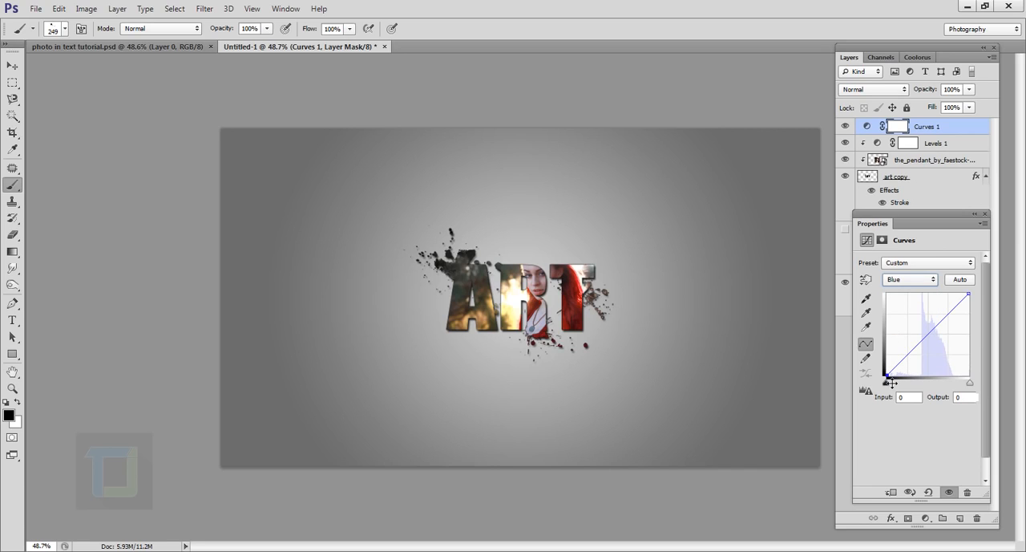
drag(888, 379, 887, 371)
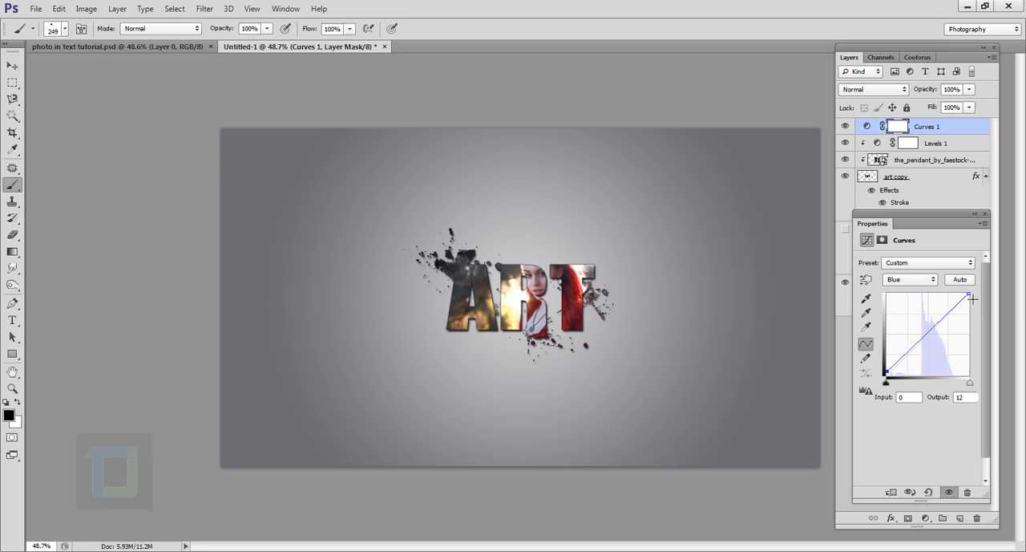
drag(969, 294, 974, 298)
click(986, 214)
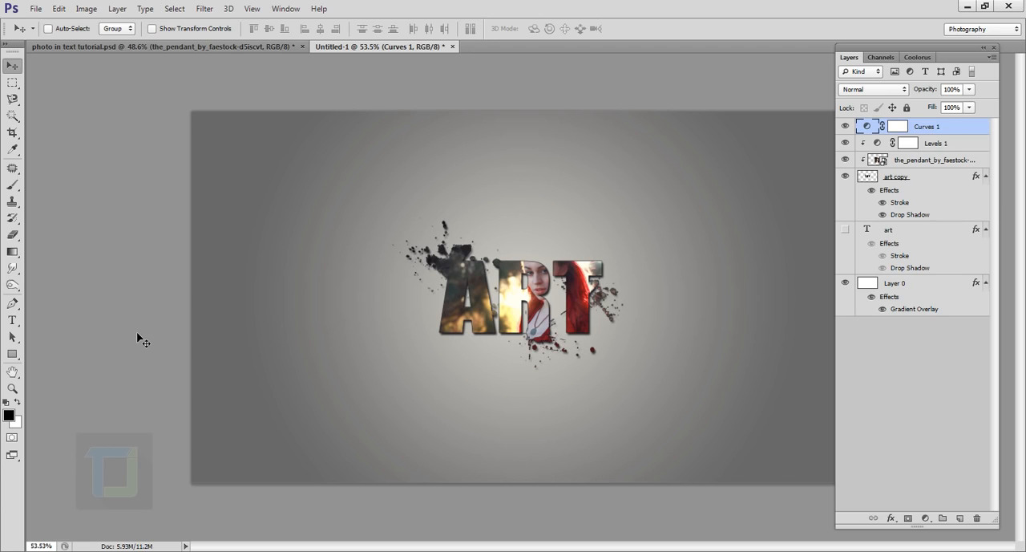
Place the_pendant_by_faestock-d5iscvt.jpg in the document and move its layer directly below the art copy layer
click(36, 8)
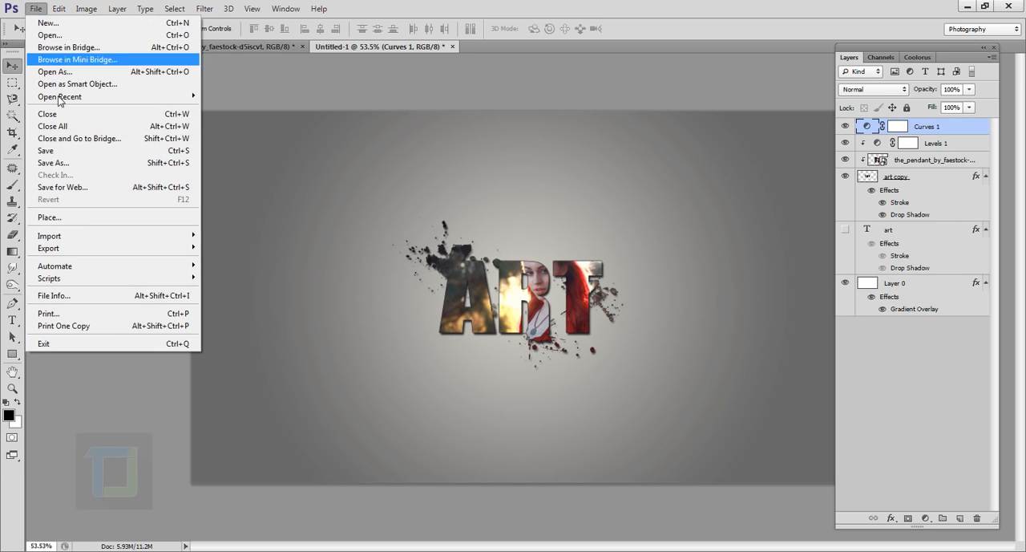
click(78, 218)
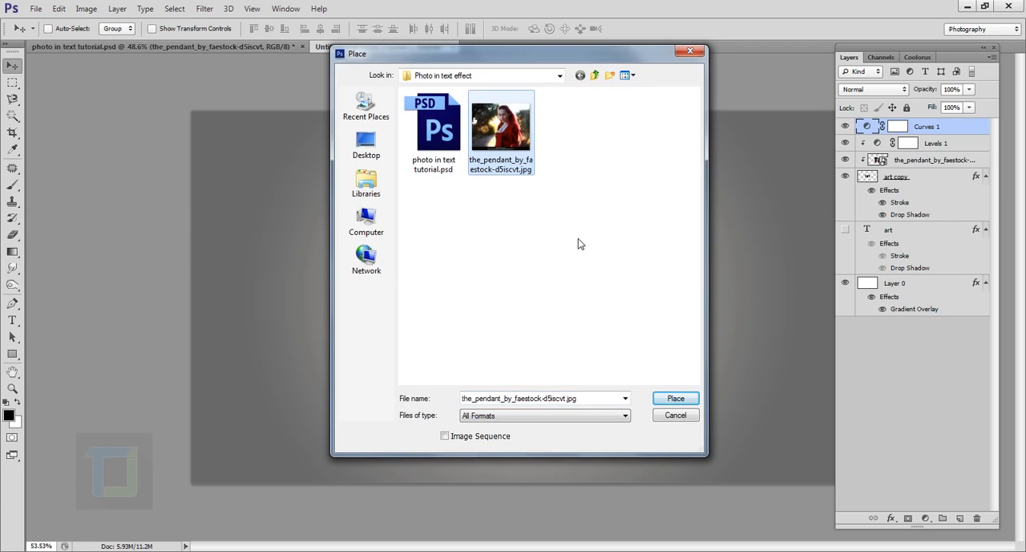
click(675, 400)
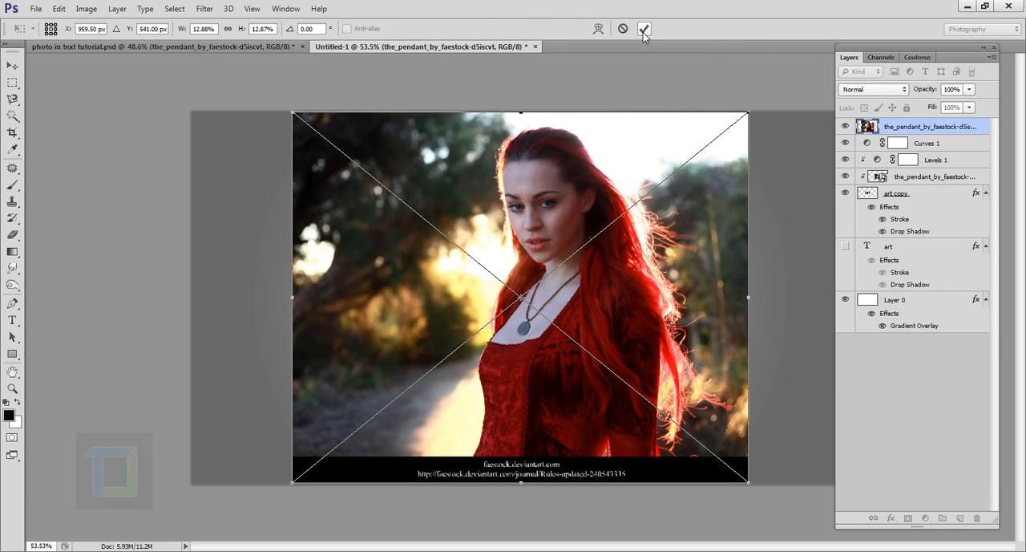
click(647, 28)
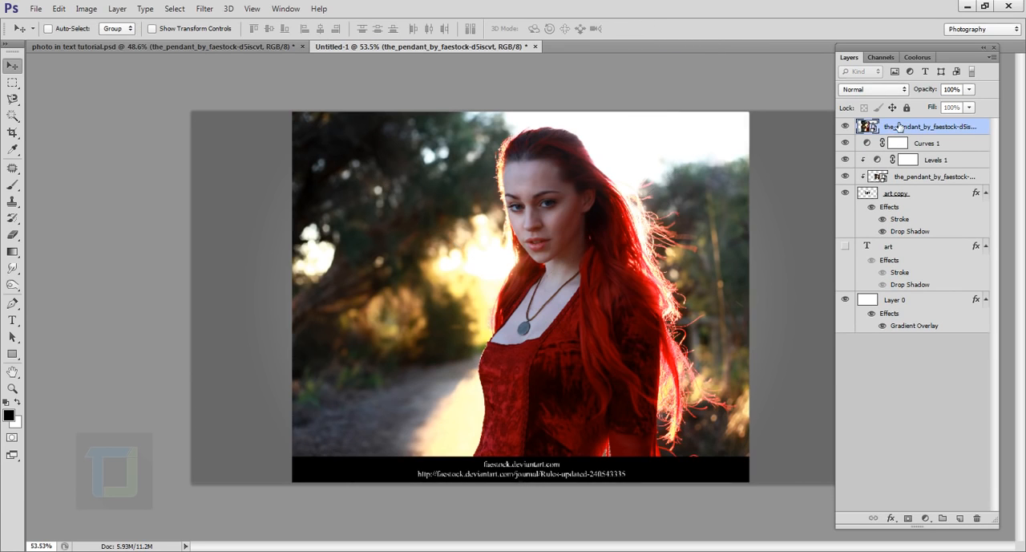
drag(919, 133, 920, 232)
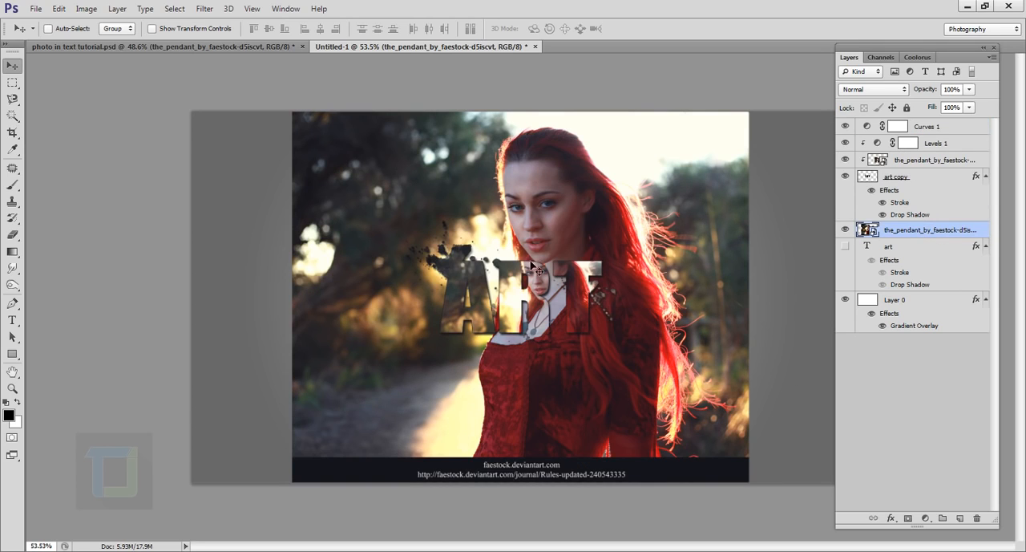
Scale the placed photo proportionally from its center to about 19% so it covers the canvas, and set its layer opacity to 24%
scroll(573, 313, down, 2)
key(ctrl+t)
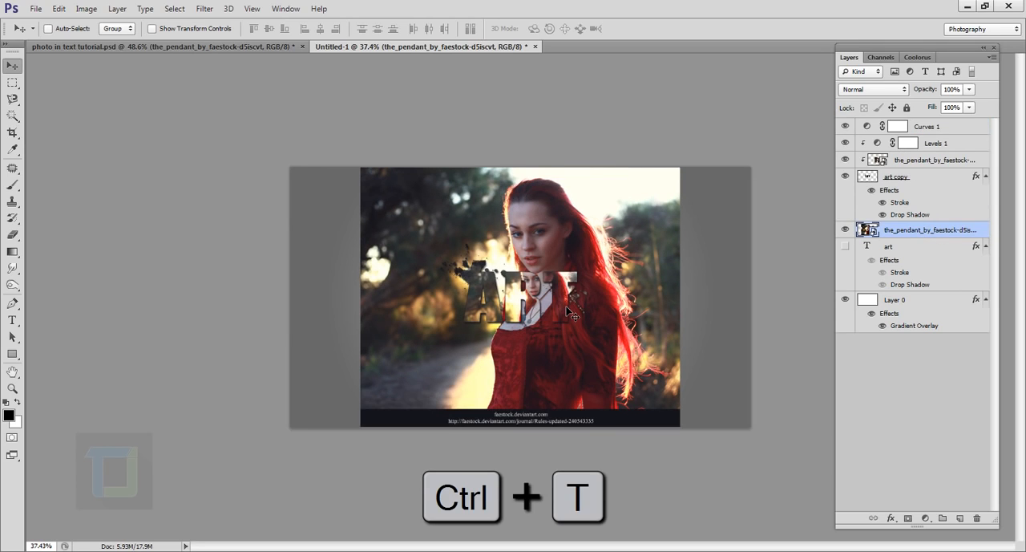
key(alt+shift)
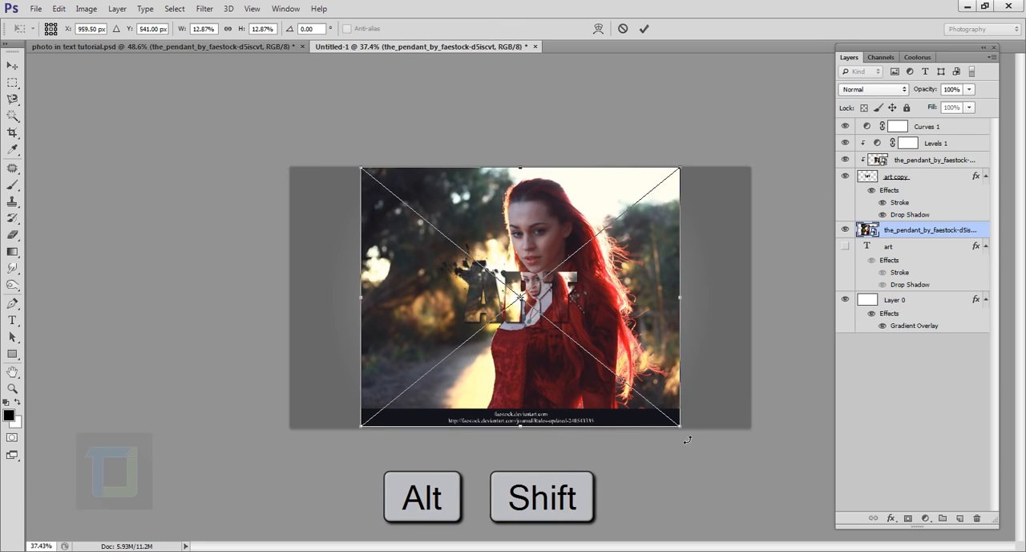
drag(688, 431, 757, 487)
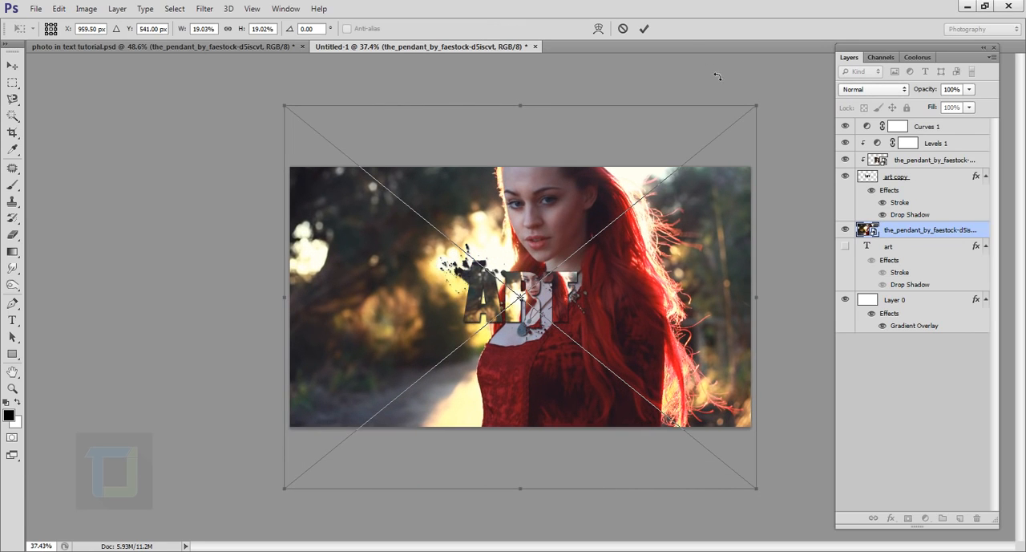
click(645, 30)
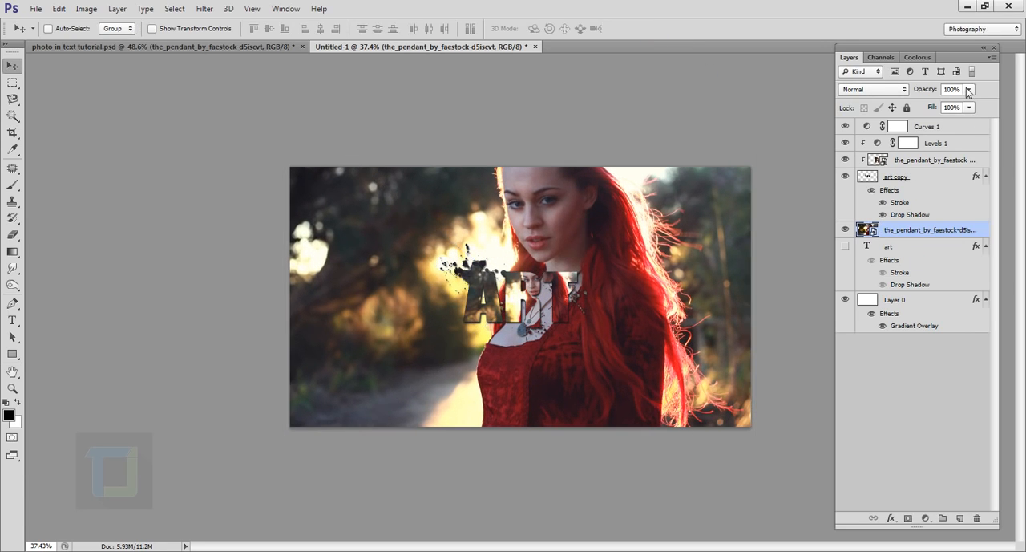
drag(969, 89, 920, 108)
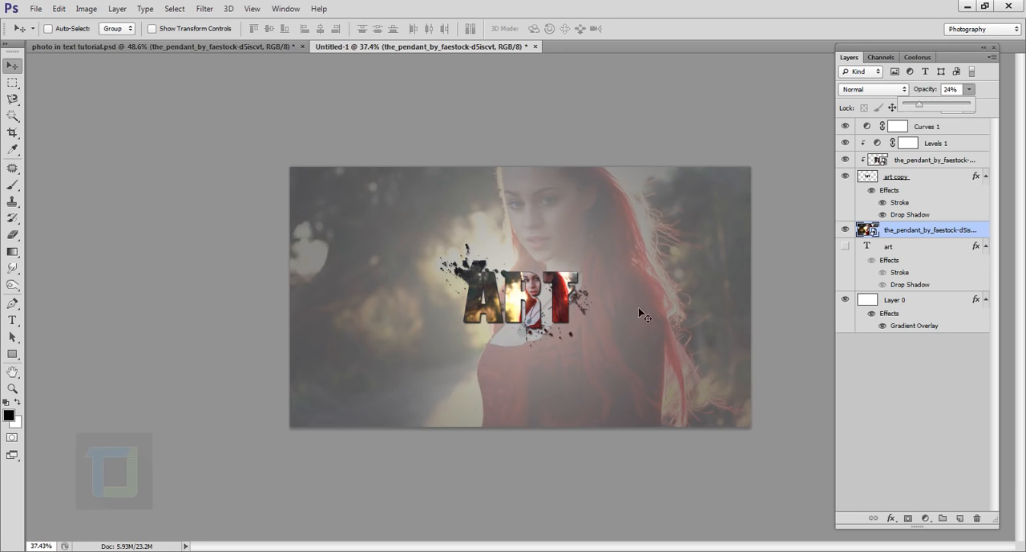
Apply a Gaussian Blur with a 9.4 pixel radius to the background pendant photo layer
scroll(640, 311, up, 4)
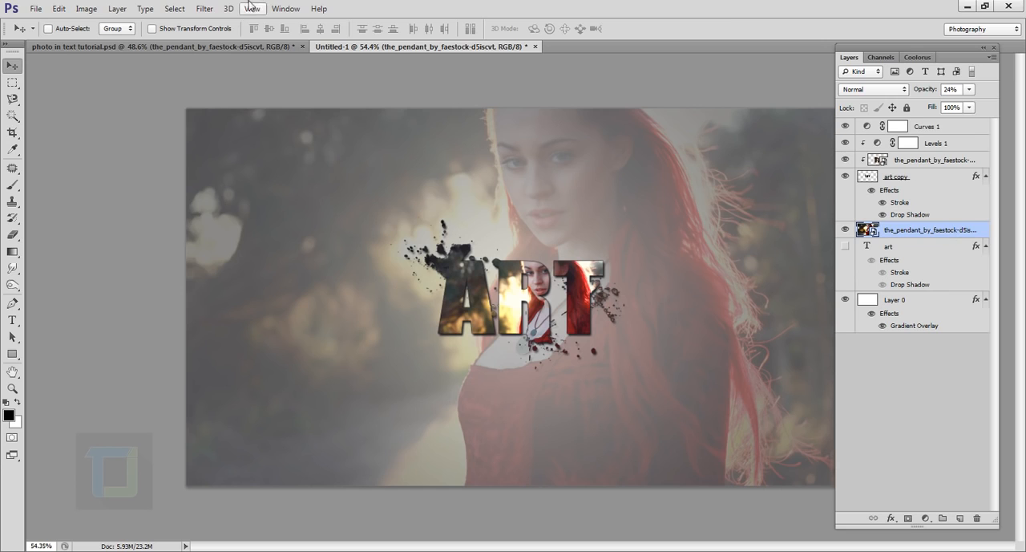
click(205, 8)
mouse_move(255, 141)
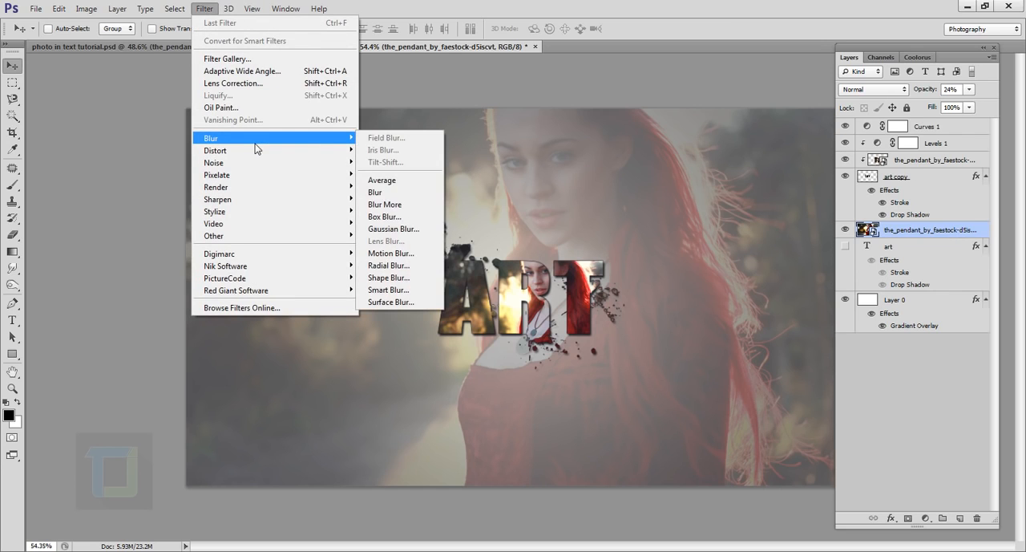
click(382, 231)
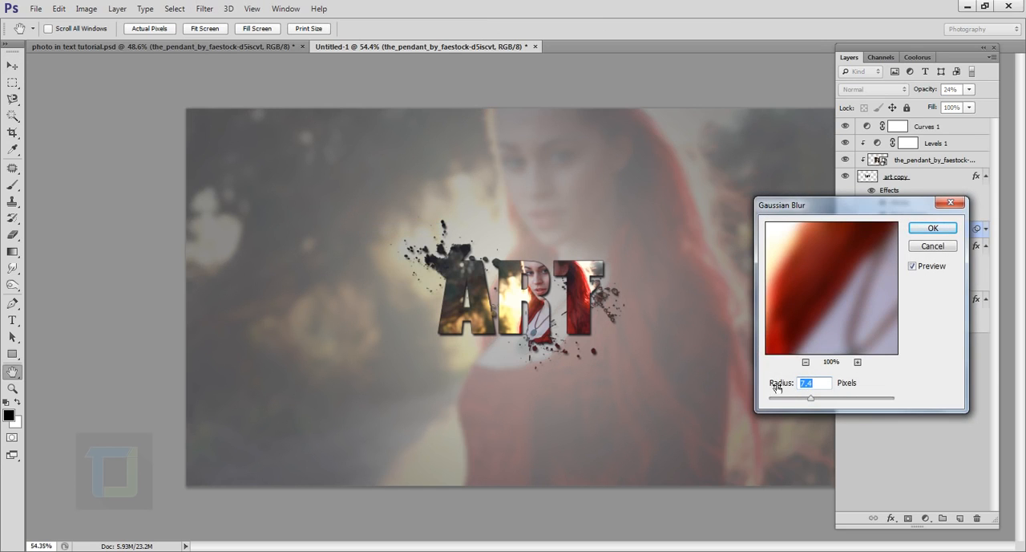
click(817, 398)
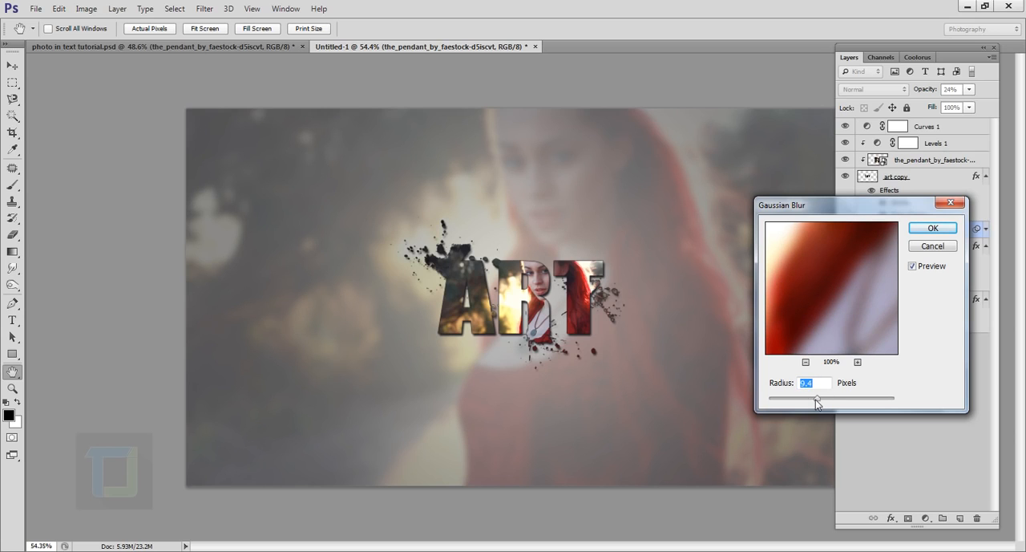
click(921, 229)
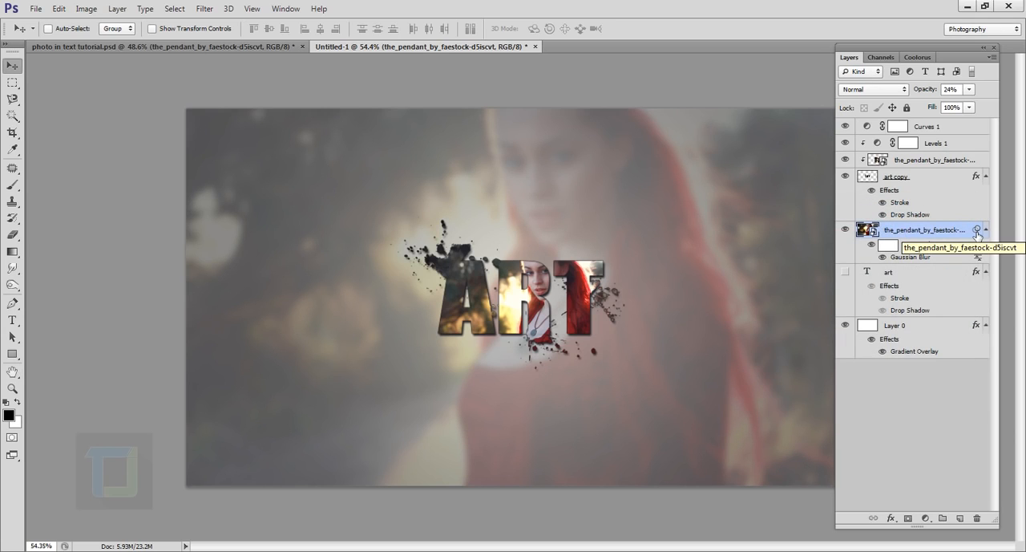